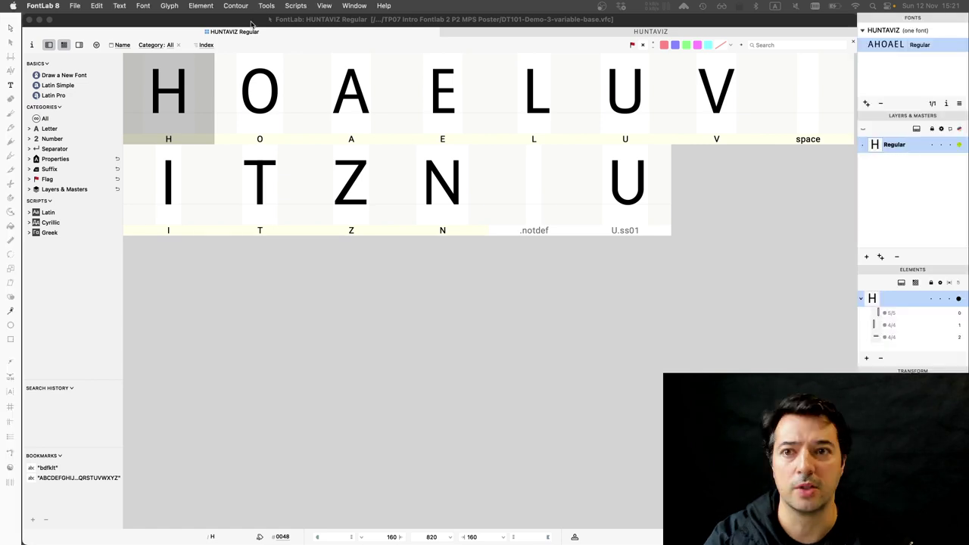
Open the H glyph for editing and delete the stray extra node on the inner edge of its right stem.
click(190, 82)
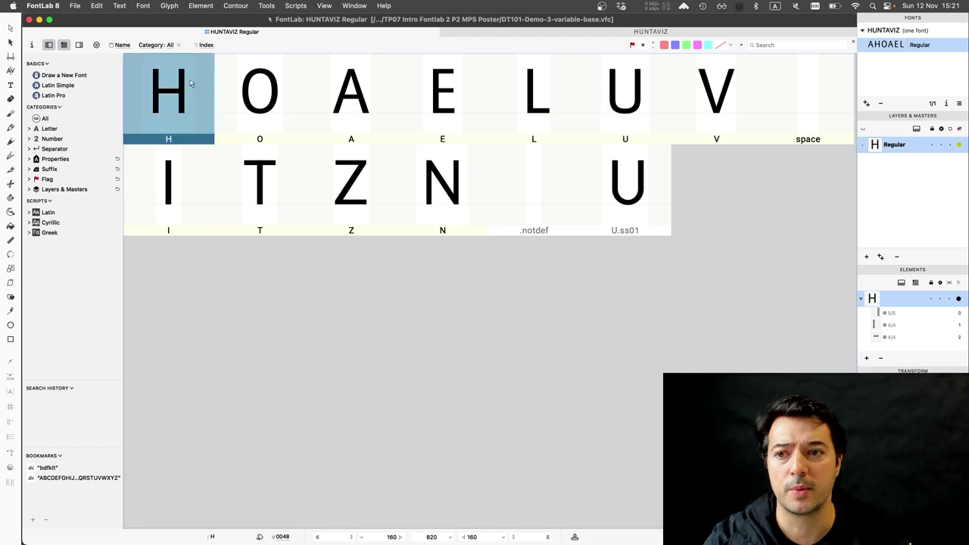
double_click(190, 82)
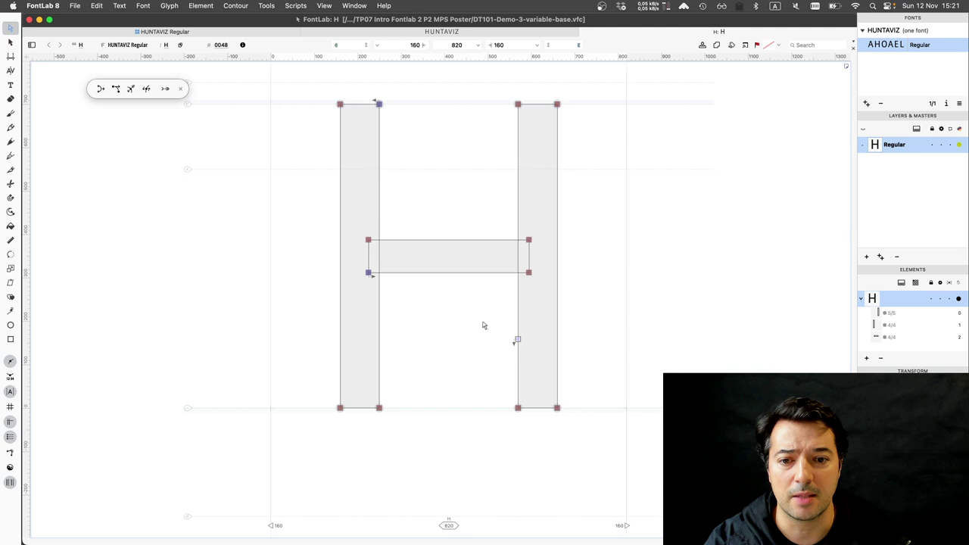
drag(493, 327, 523, 353)
key(Delete)
key(Tab)
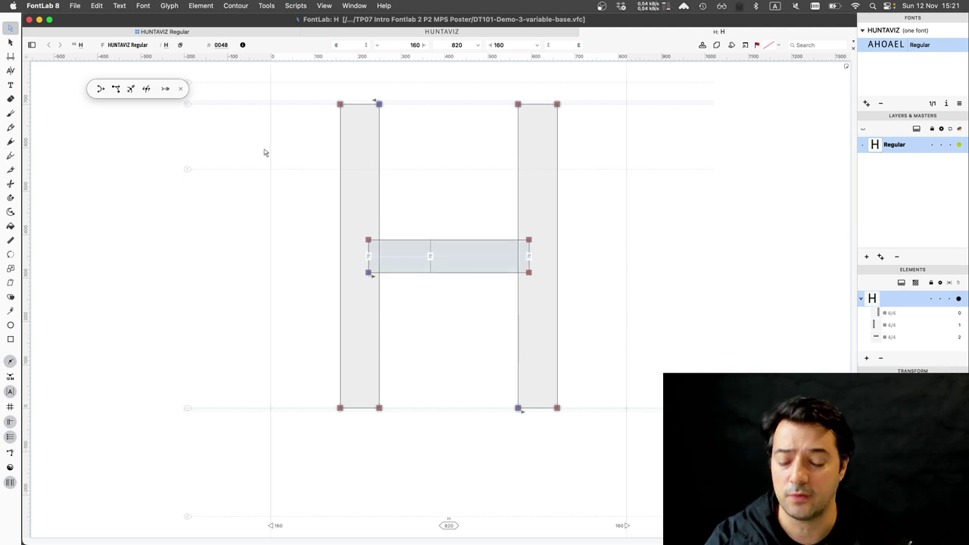
click(264, 153)
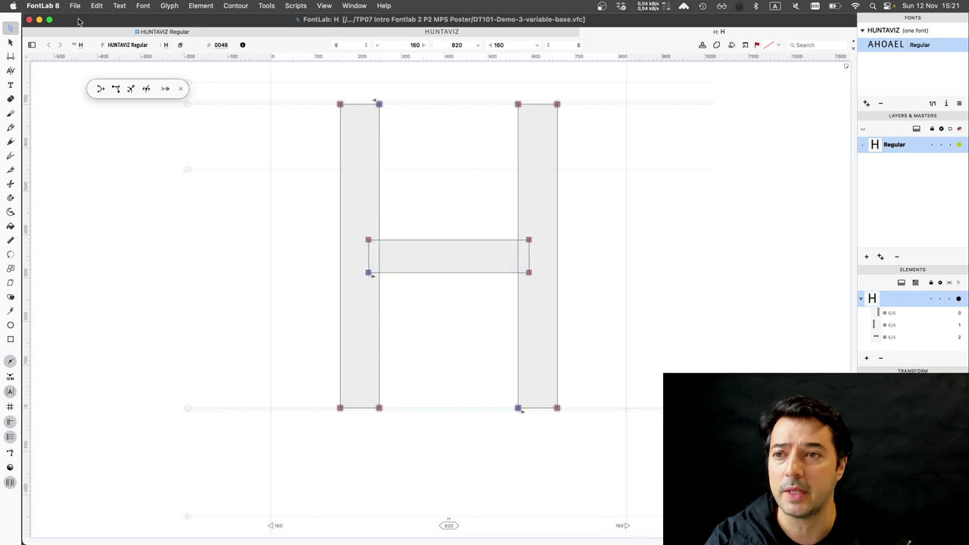
Open the font info and review the font's names, family dimensions and font dimensions.
click(75, 6)
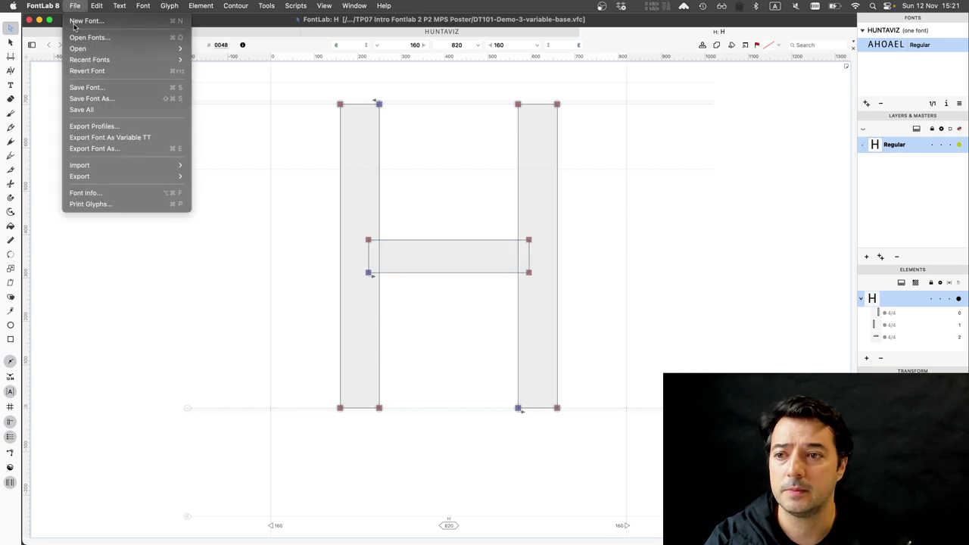
click(103, 193)
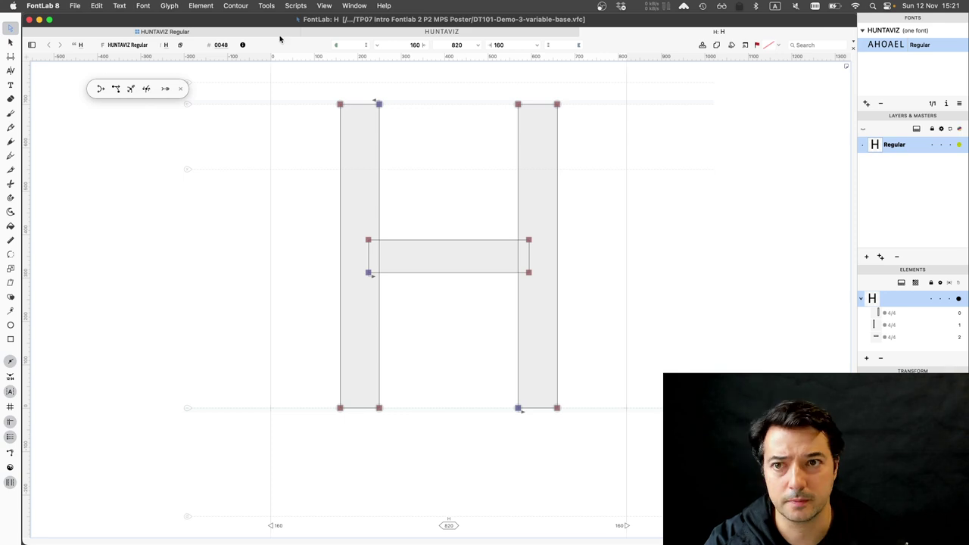
key(super+alt+i)
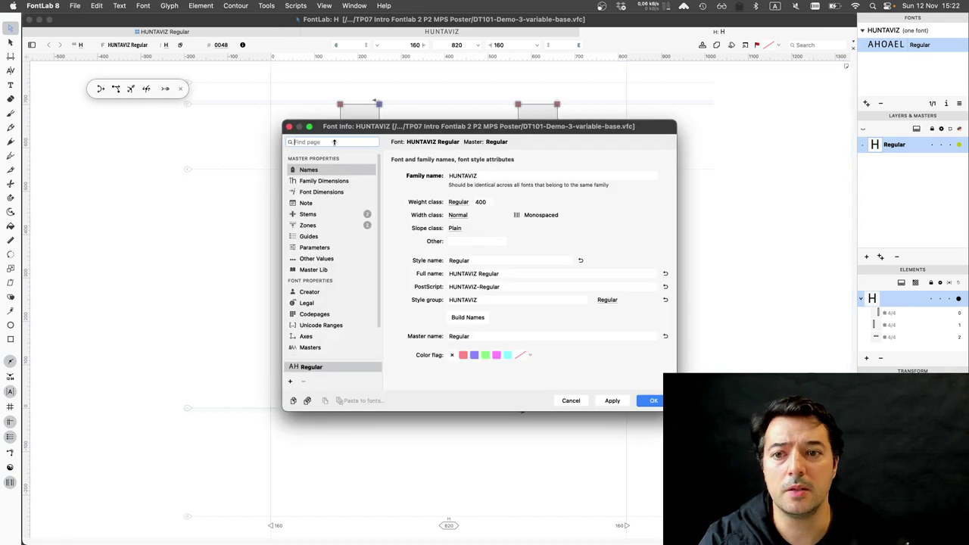
double_click(467, 175)
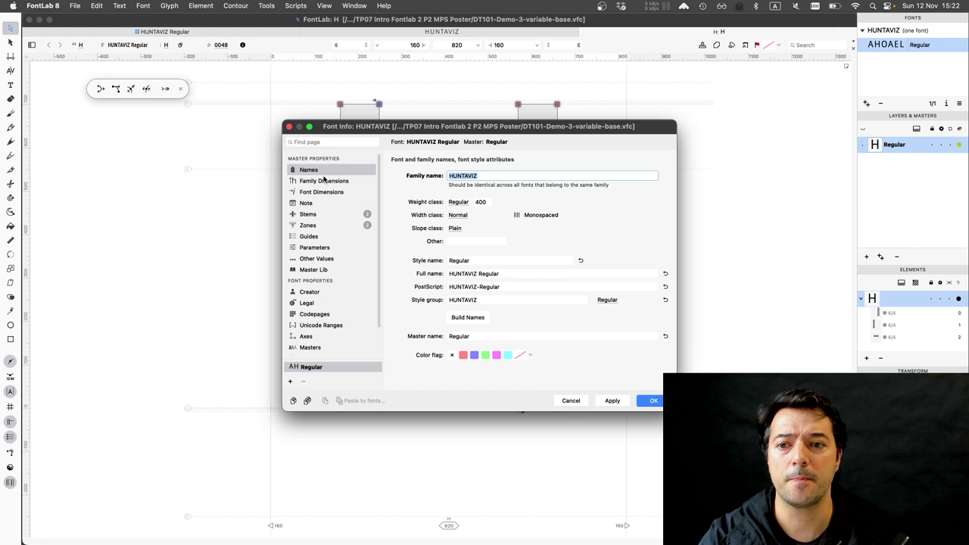
click(323, 180)
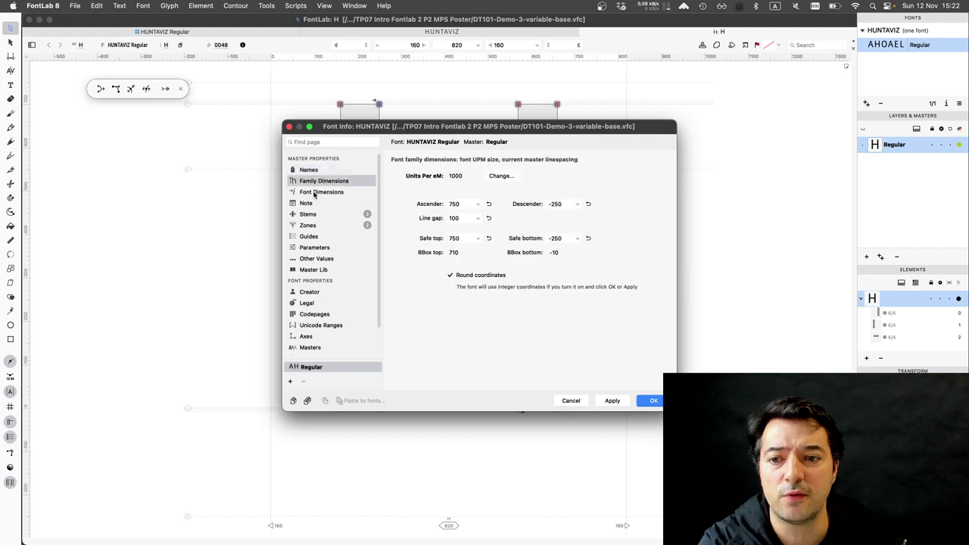
click(315, 193)
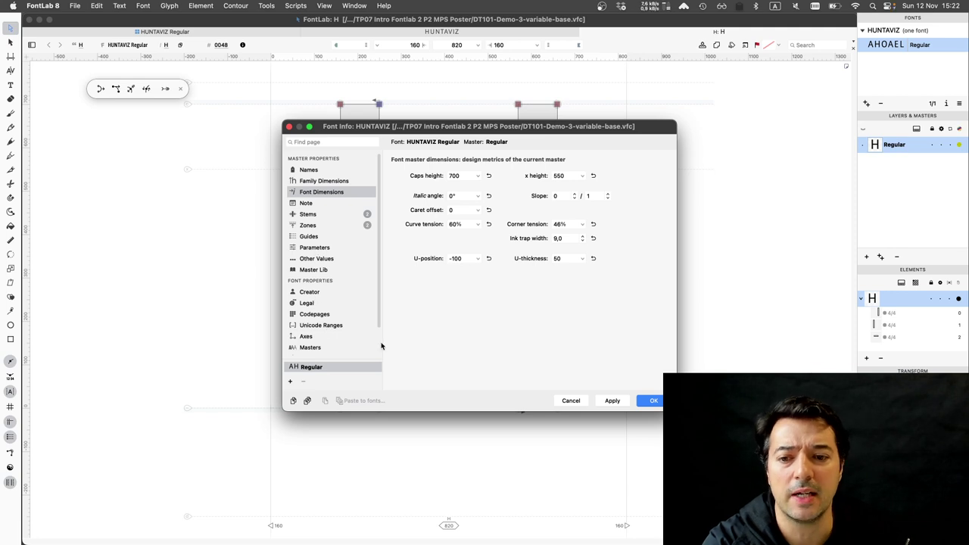
Add a Weight axis to the font's variation axes.
scroll(381, 347, down, 1)
scroll(382, 348, down, 3)
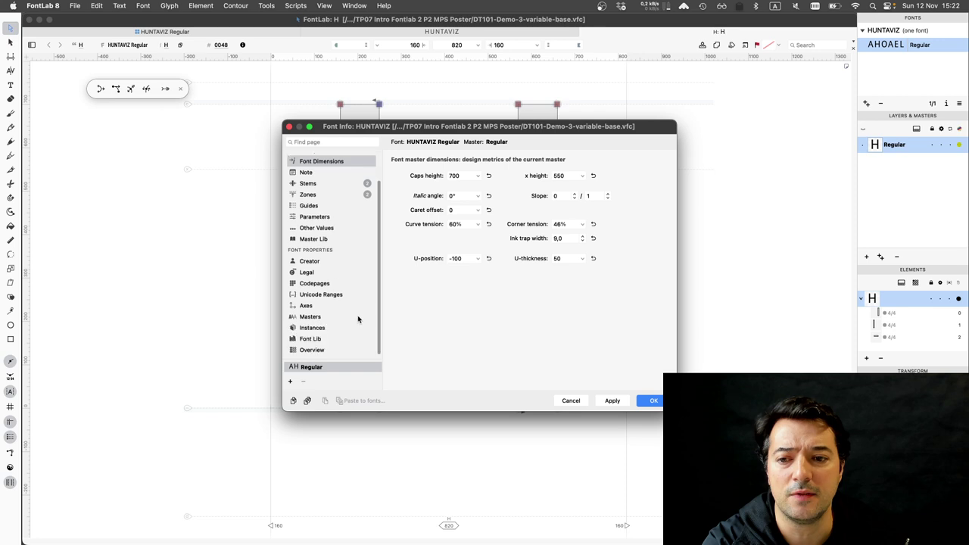
click(314, 303)
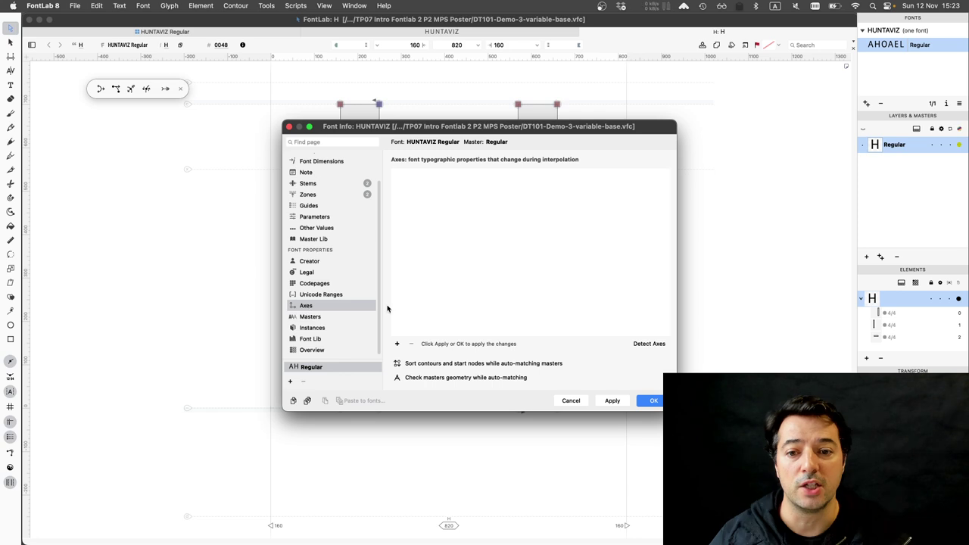
click(396, 345)
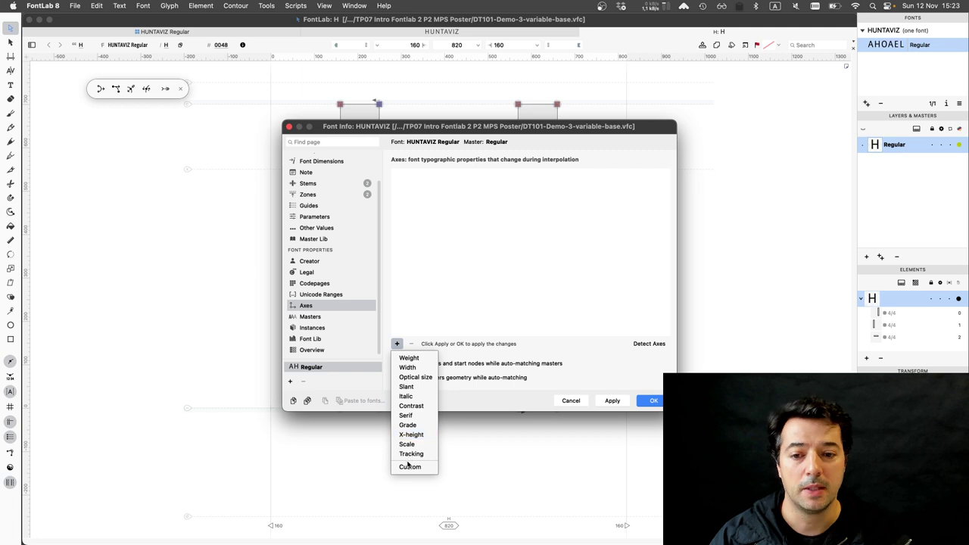
click(406, 358)
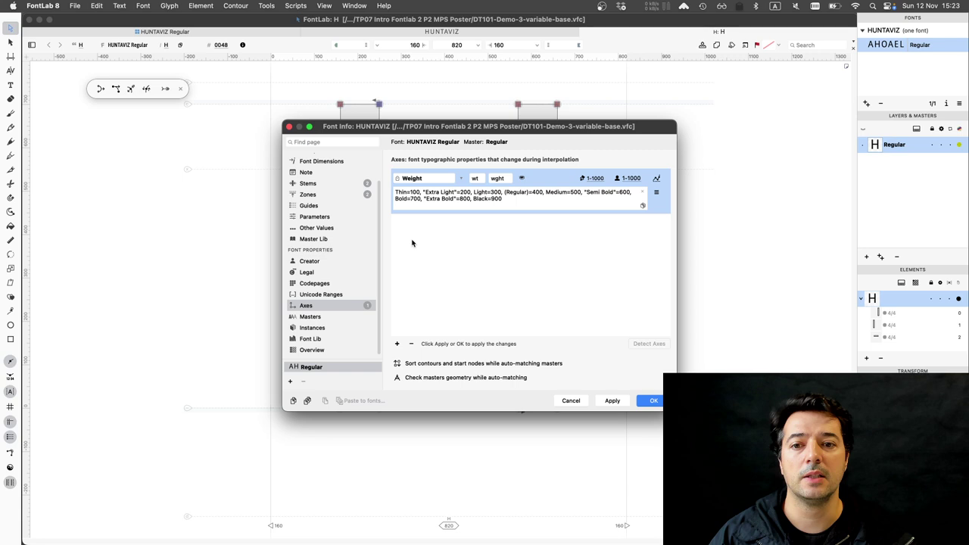
Check the Weight axis graph and its predefined weight values, and apply the axis to the font.
click(657, 179)
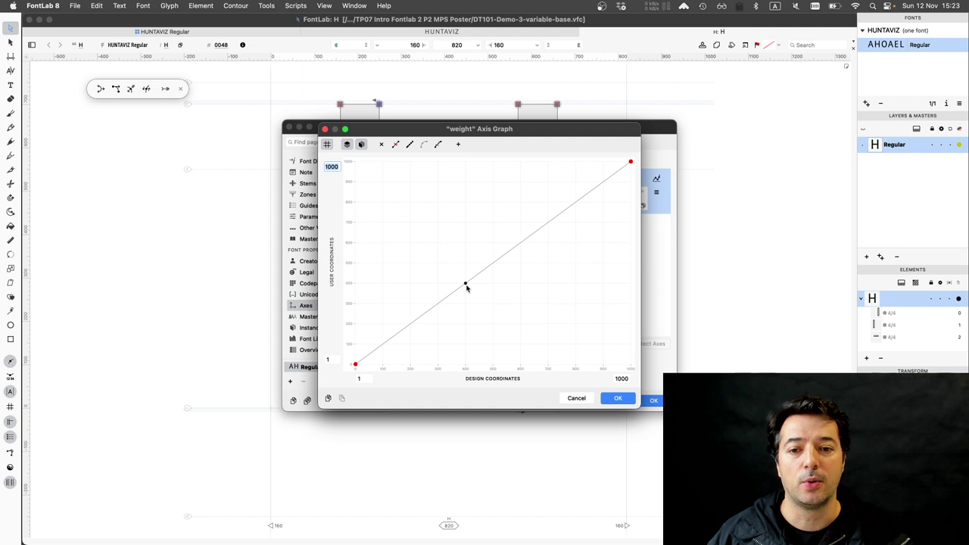
click(617, 398)
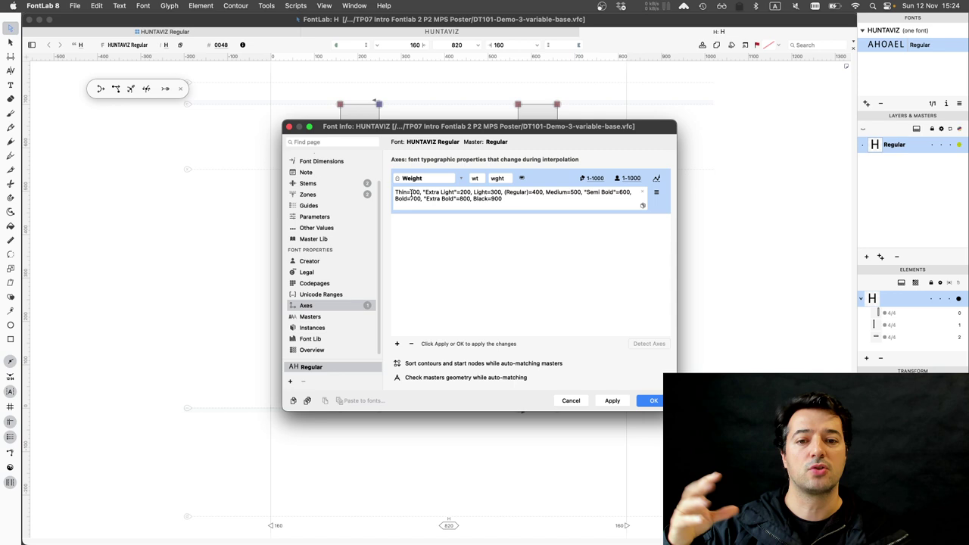
double_click(538, 192)
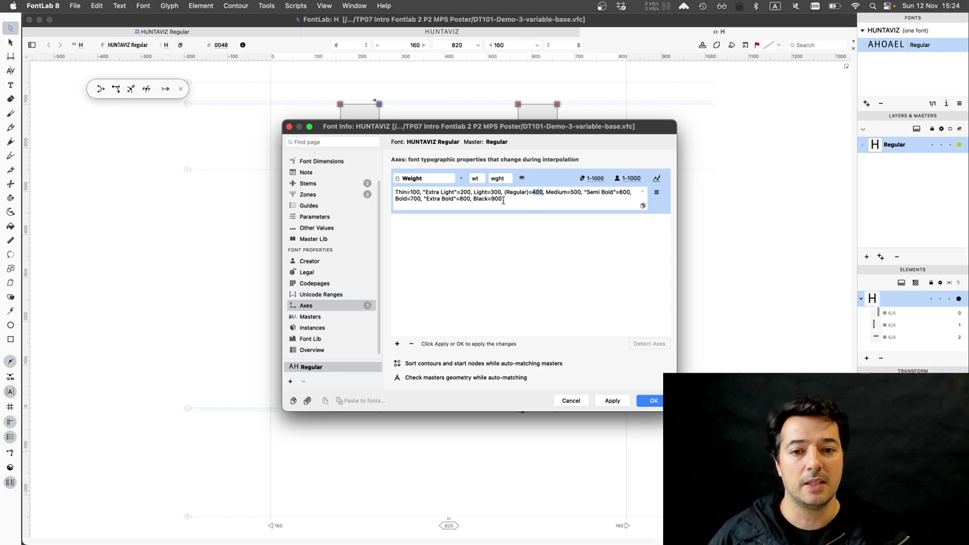
click(443, 195)
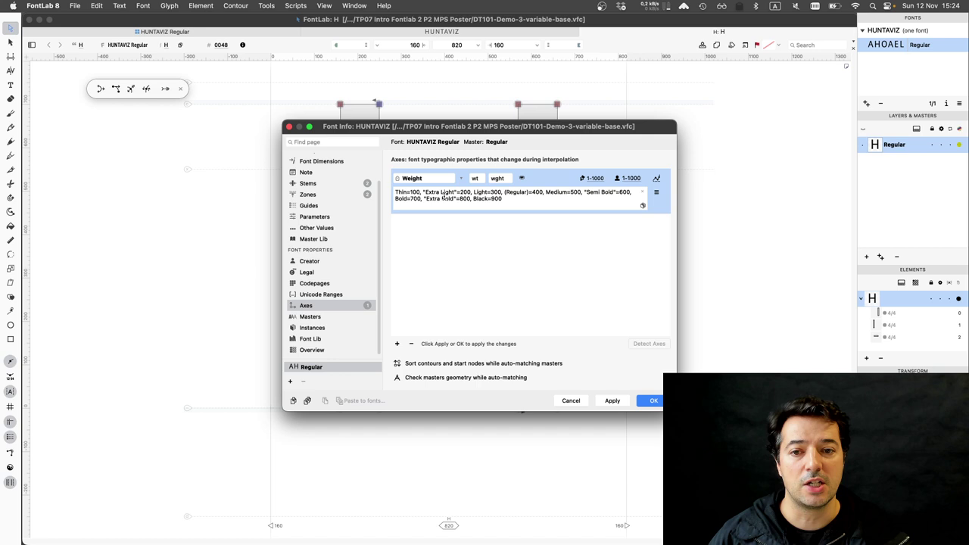
key(super+a)
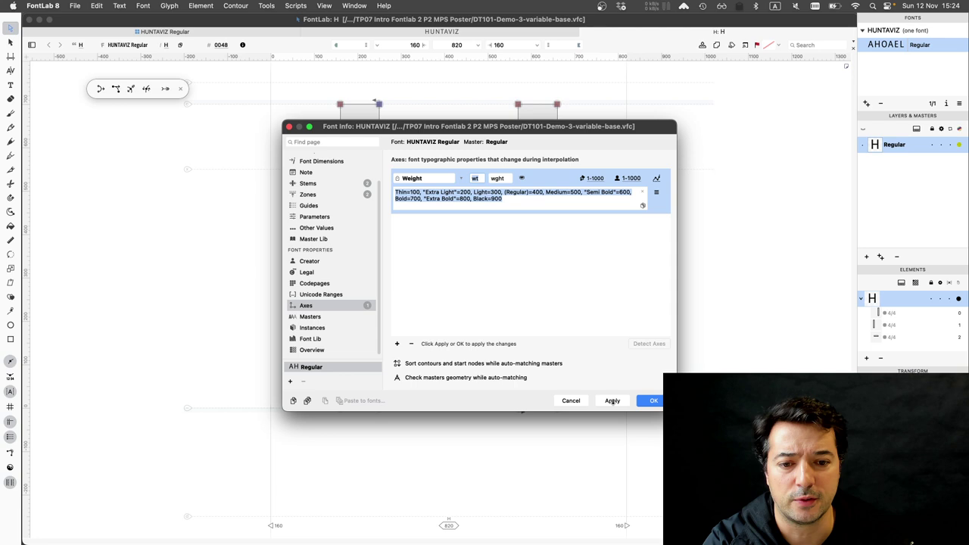
click(612, 401)
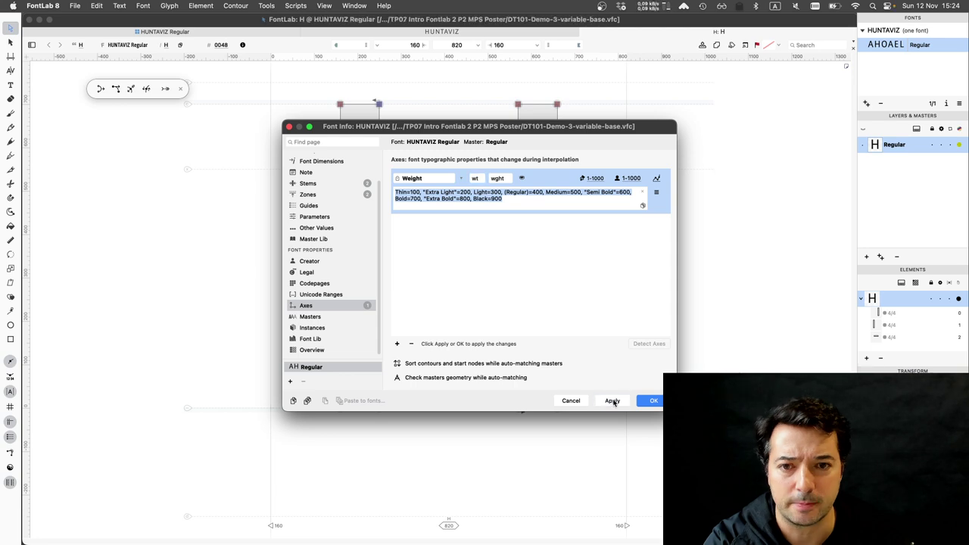
click(646, 402)
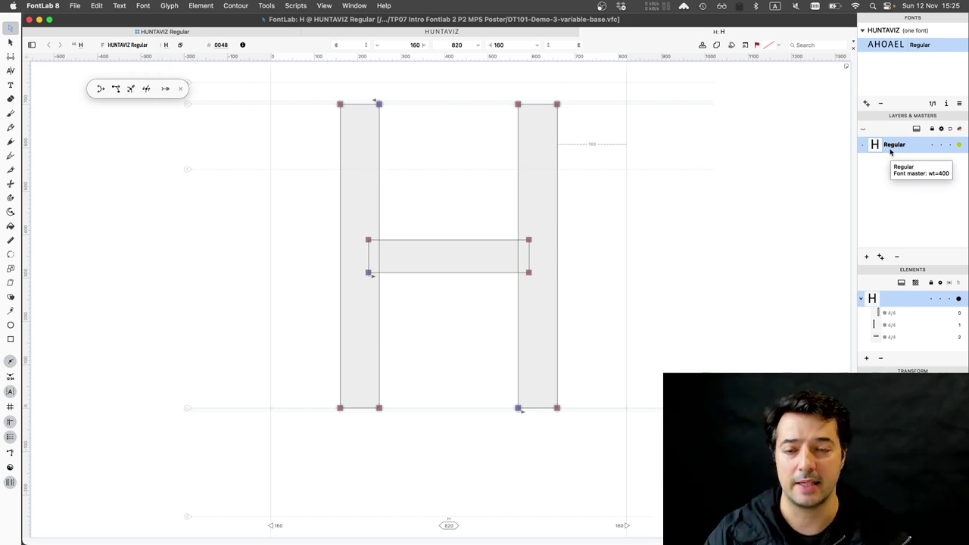
Reopen the font info at the font masters and select the Regular master.
click(75, 9)
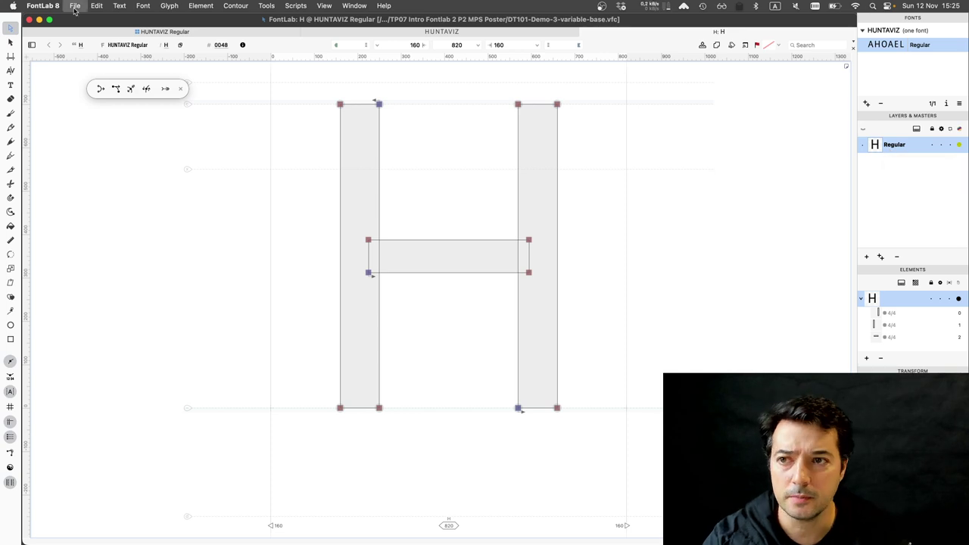
key(Escape)
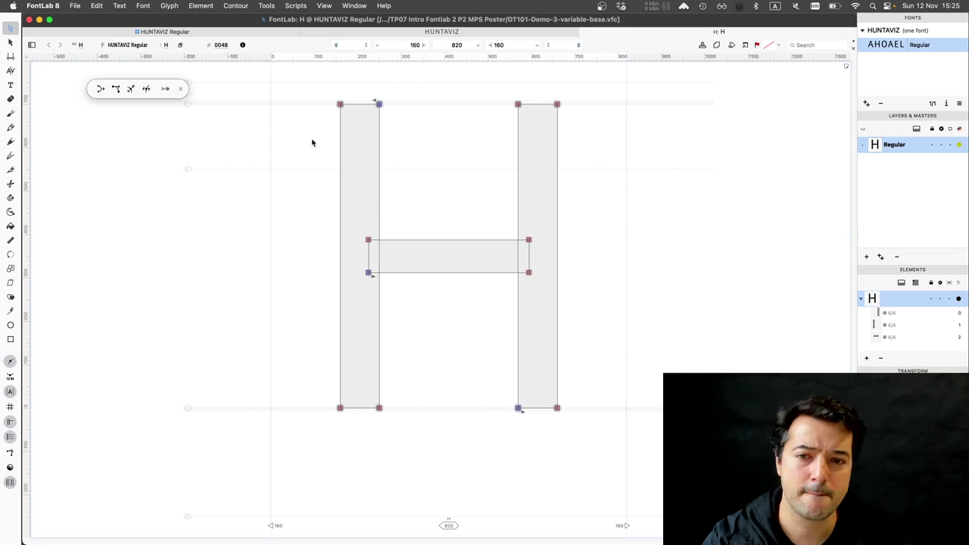
key(super+alt+i)
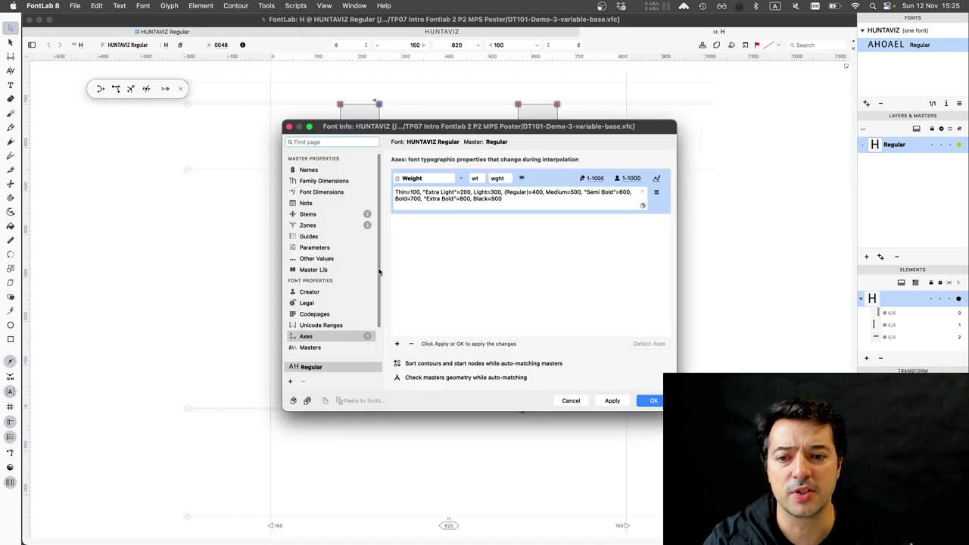
scroll(380, 303, down, 2)
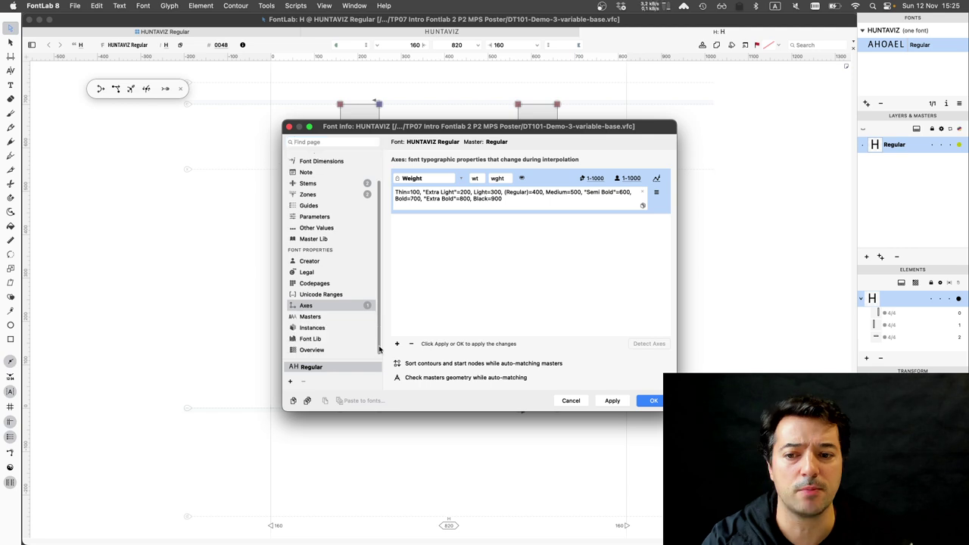
click(320, 318)
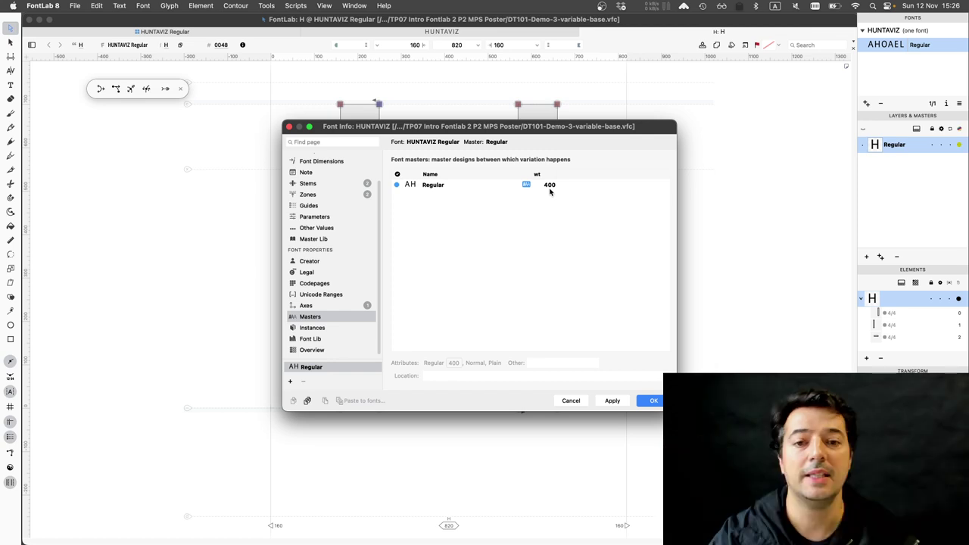
click(508, 186)
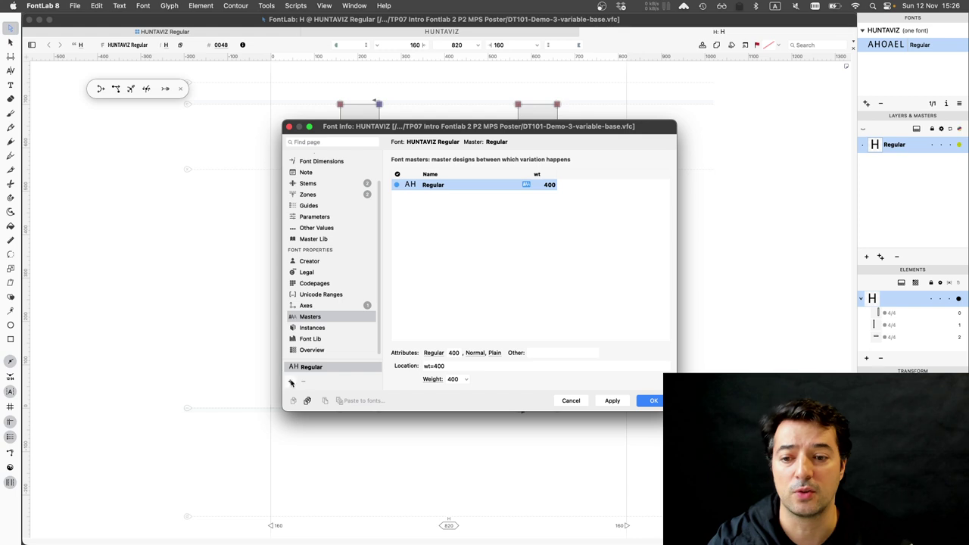
Duplicate the Regular master with its glyph layers copied, name the new master Bold, and select it in the masters list.
click(292, 383)
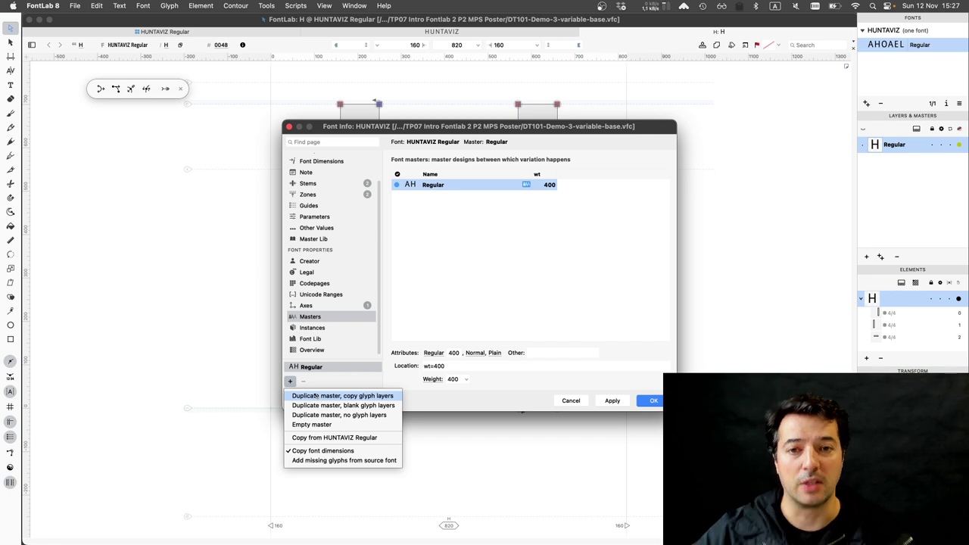
click(315, 395)
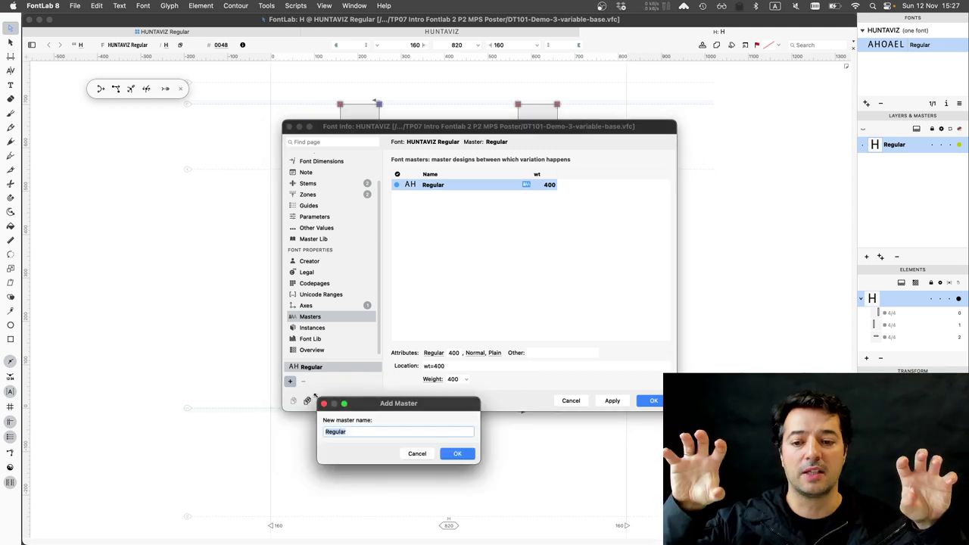
text(B)
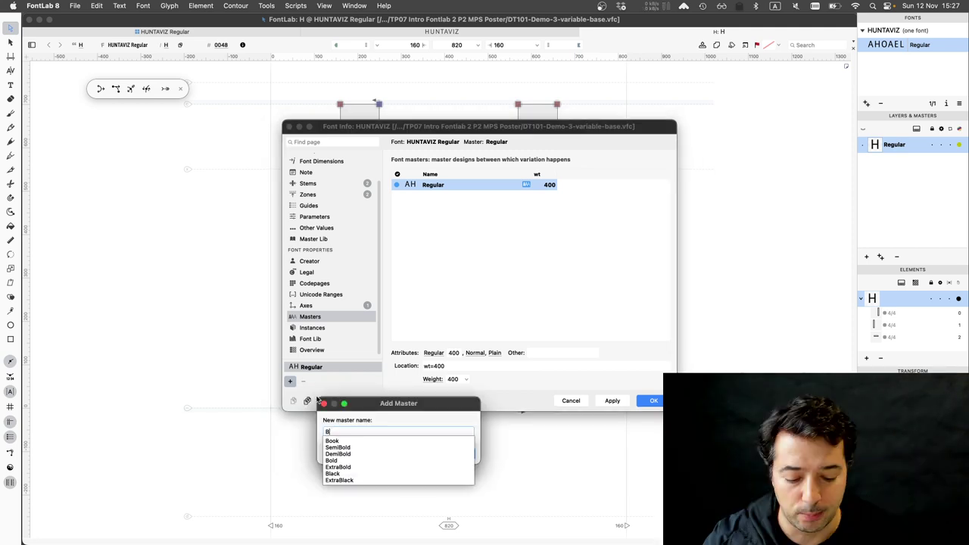
text(old)
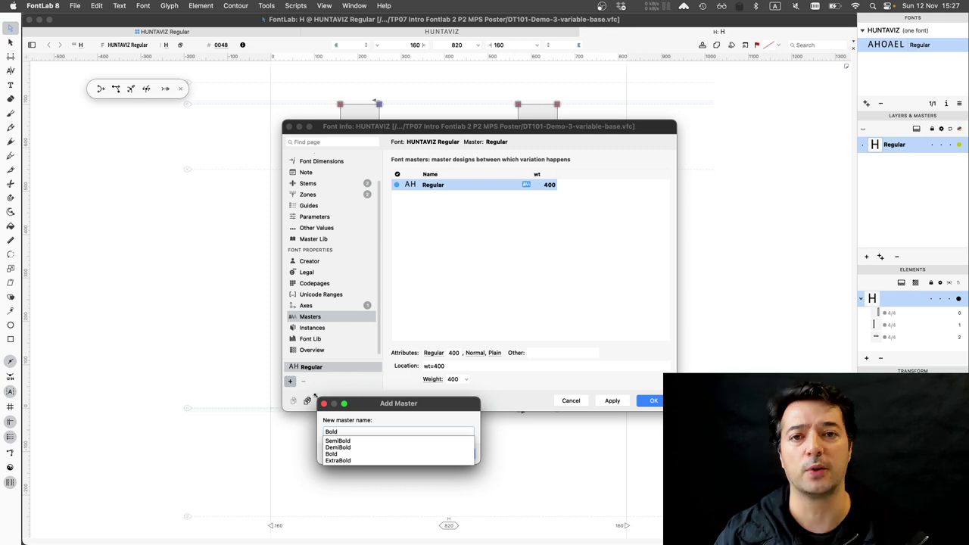
click(330, 454)
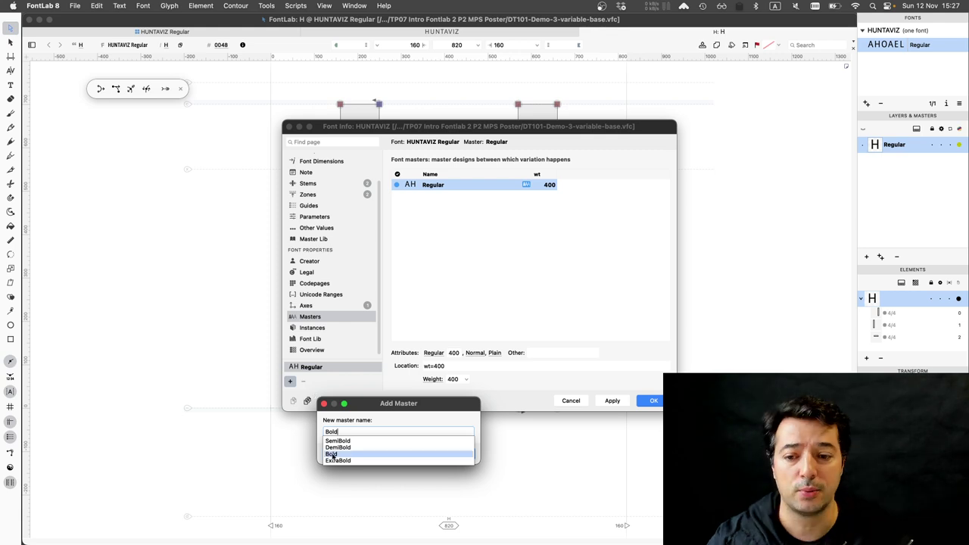
click(331, 454)
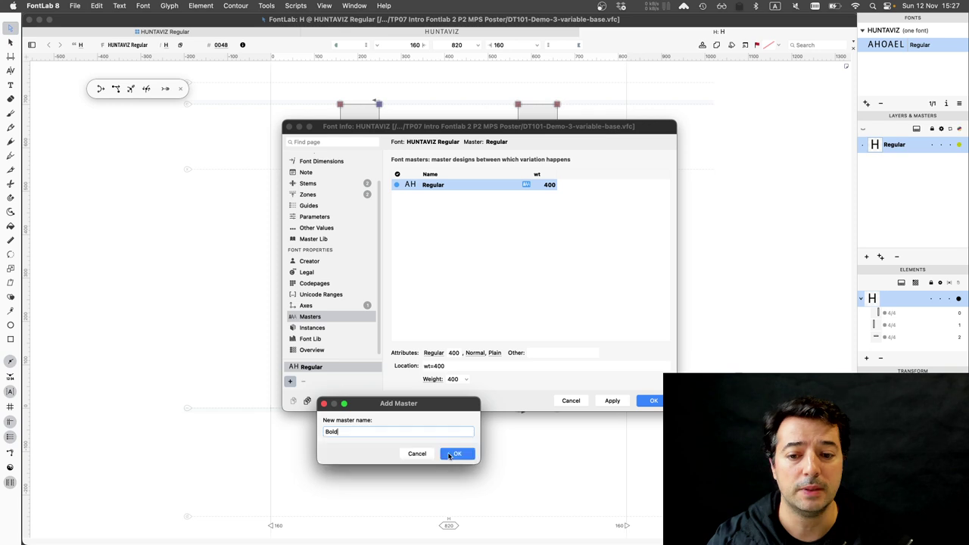
click(455, 454)
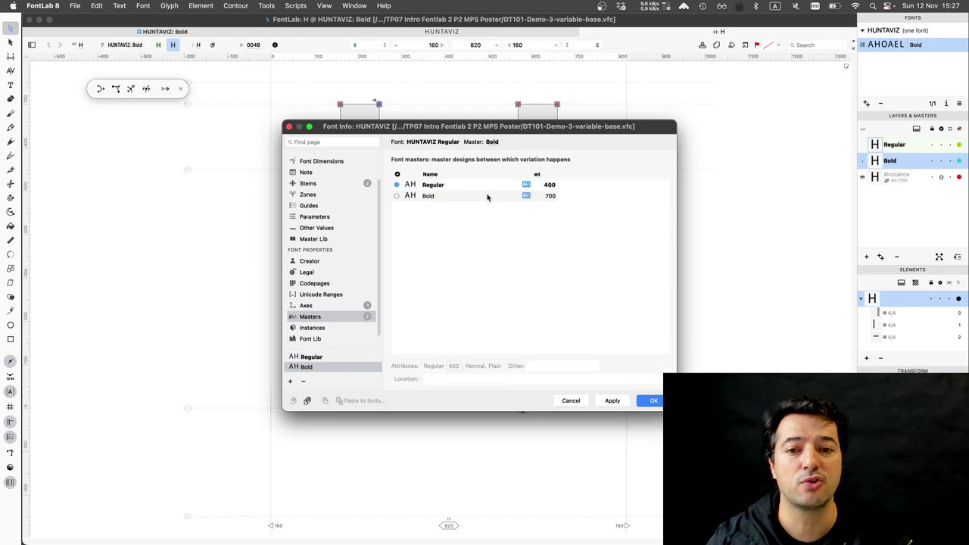
click(488, 197)
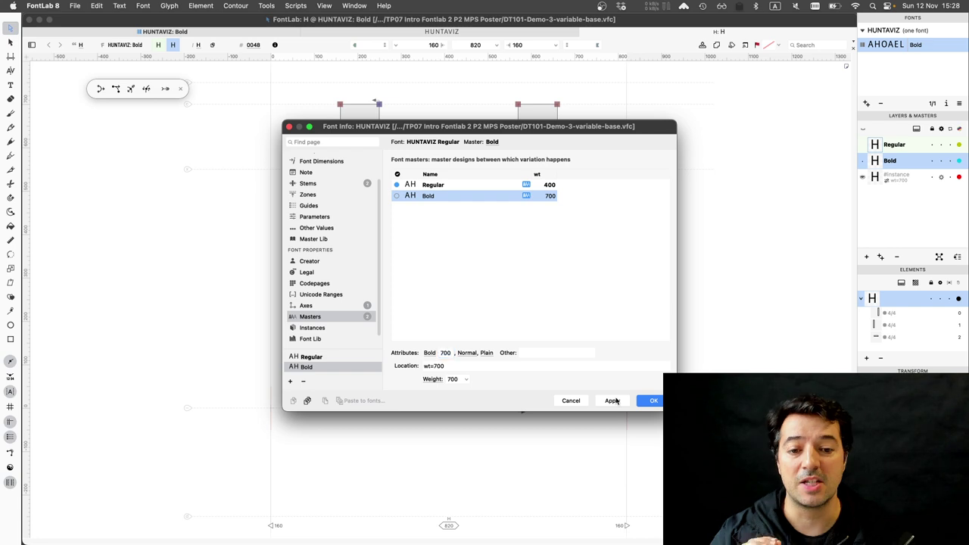
Apply the Regular and Bold masters and check the Bold master's family dimensions, font dimensions and names.
click(613, 401)
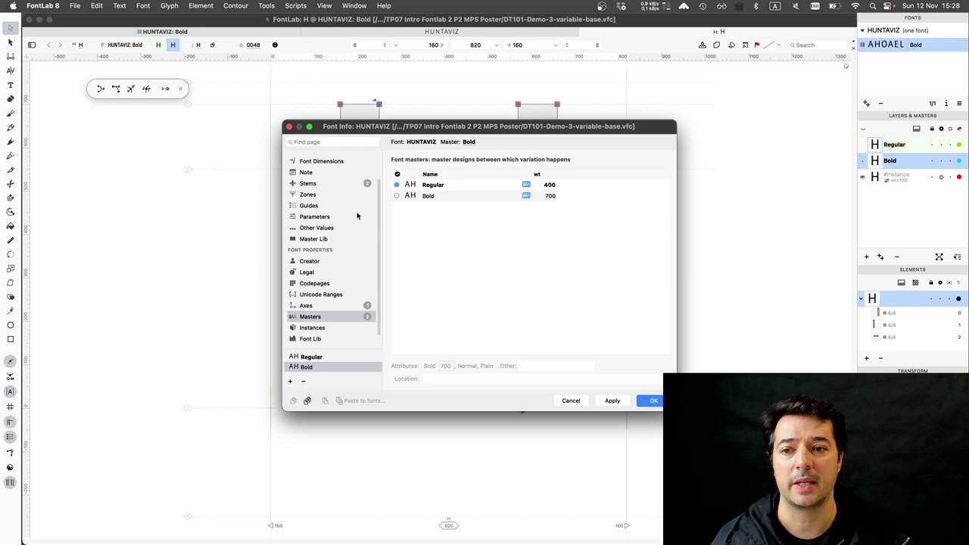
scroll(321, 189, up, 2)
click(315, 181)
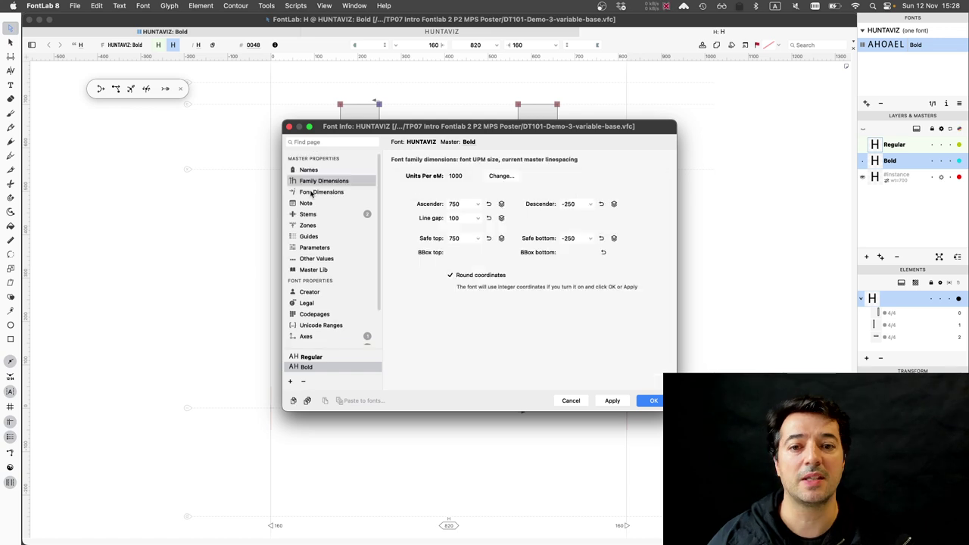
click(318, 192)
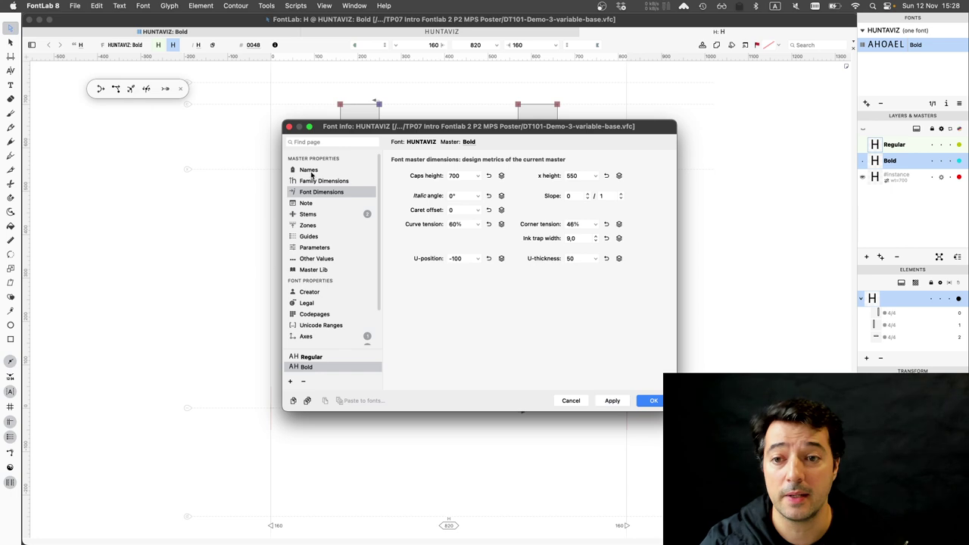
click(309, 170)
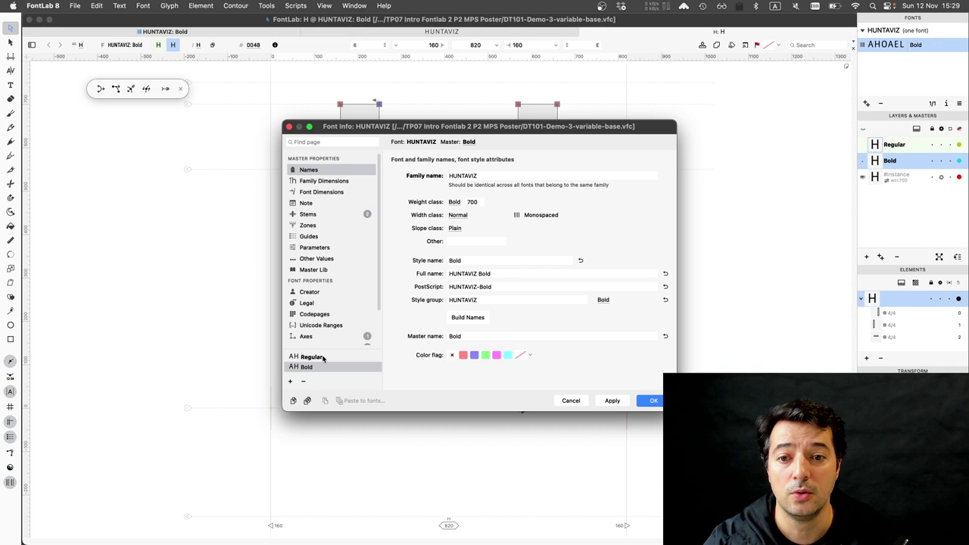
Compare the naming settings of the Regular and Bold masters and accept the font info.
click(323, 359)
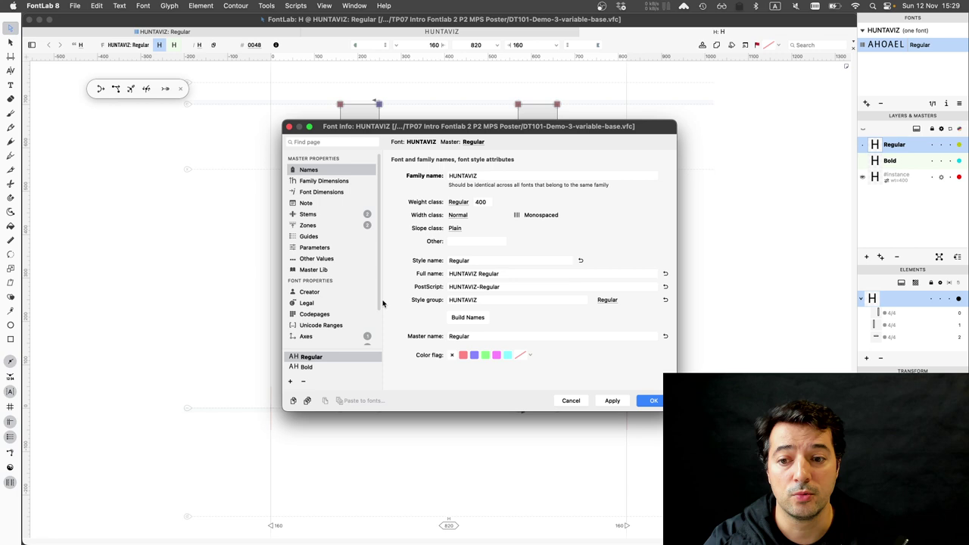
key(Down)
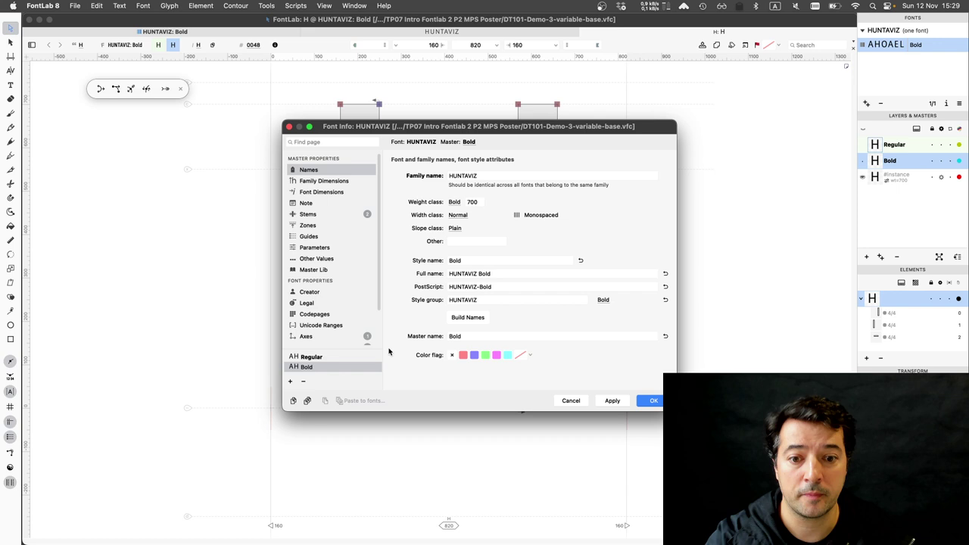
click(646, 403)
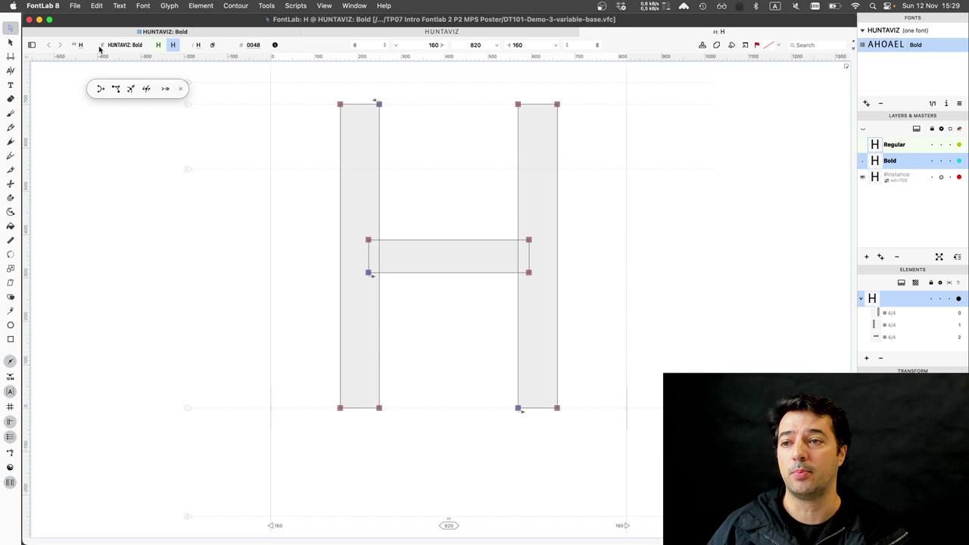
Compare the Regular and Bold masters of the H glyph, ending on Bold.
click(158, 45)
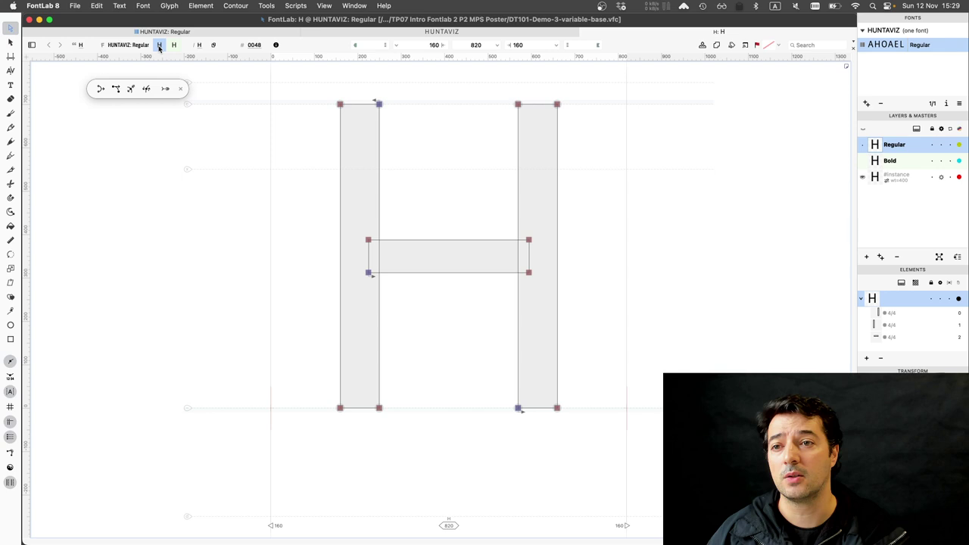
click(173, 46)
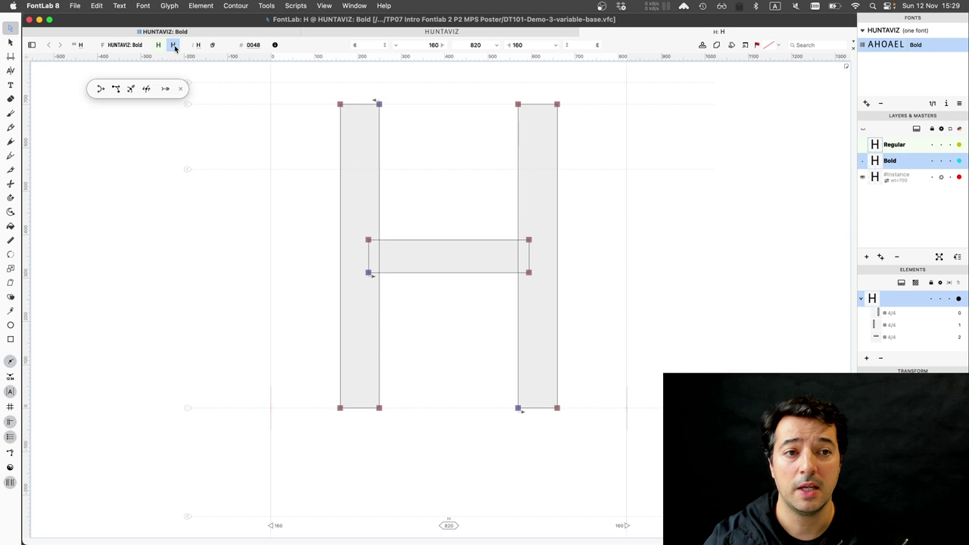
click(897, 145)
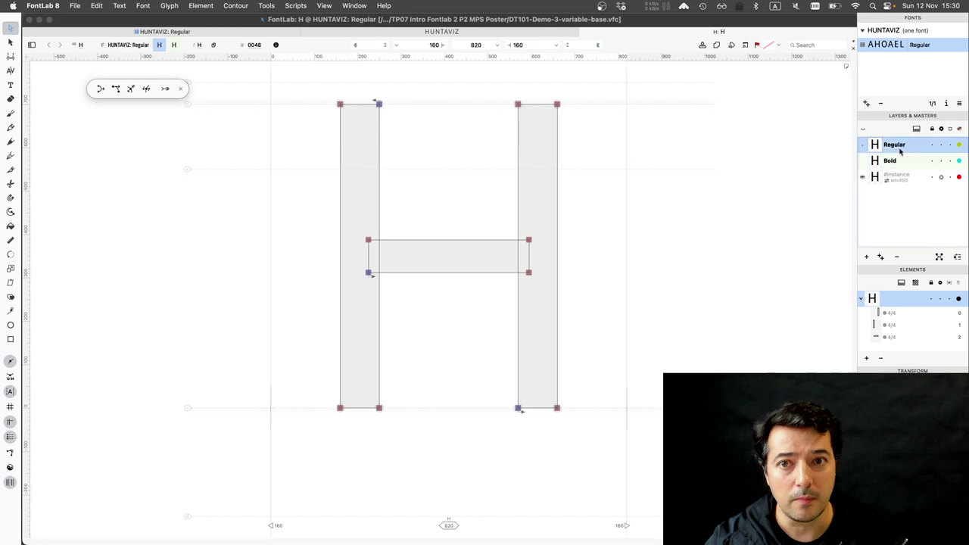
click(898, 161)
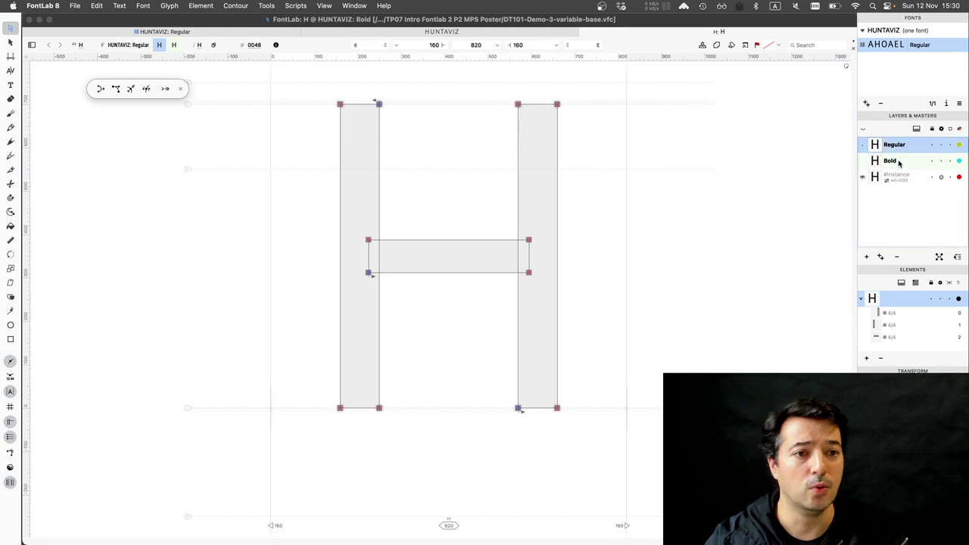
click(899, 161)
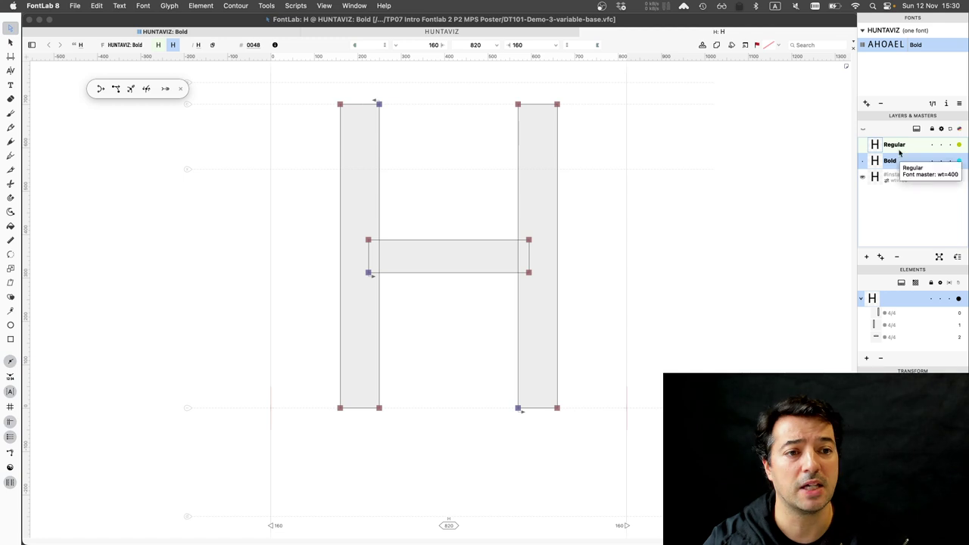
Widen the left stem of the Bold H by moving its inner edge to X 330.
click(380, 105)
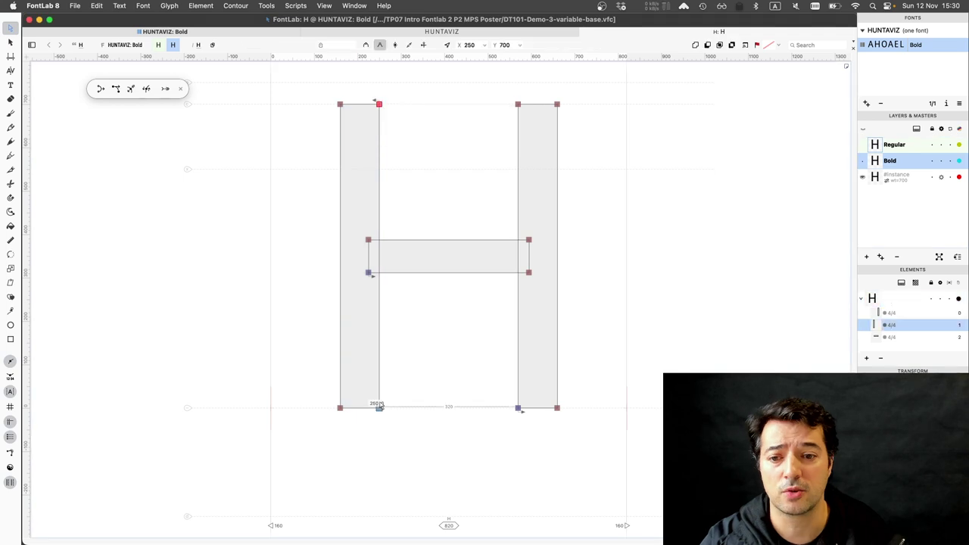
shift+click(380, 408)
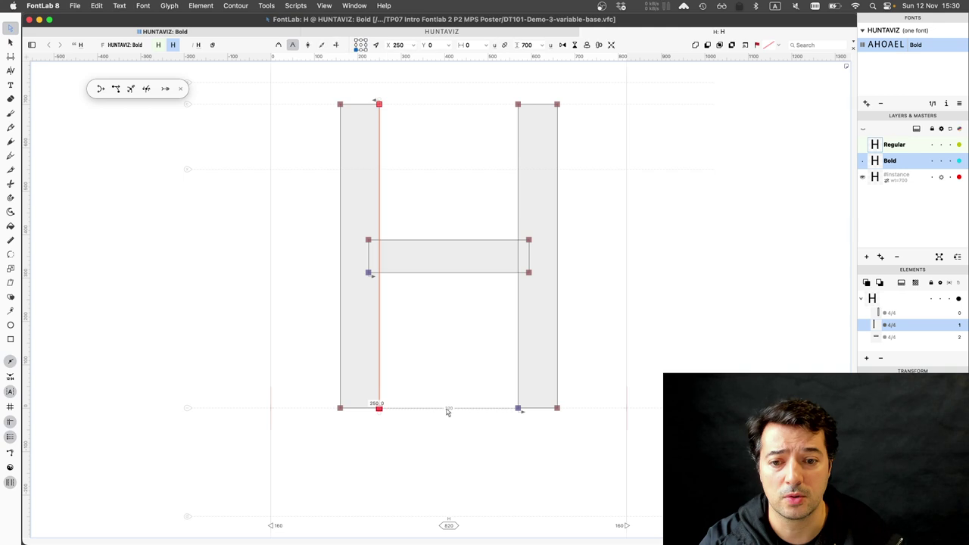
drag(379, 409, 439, 412)
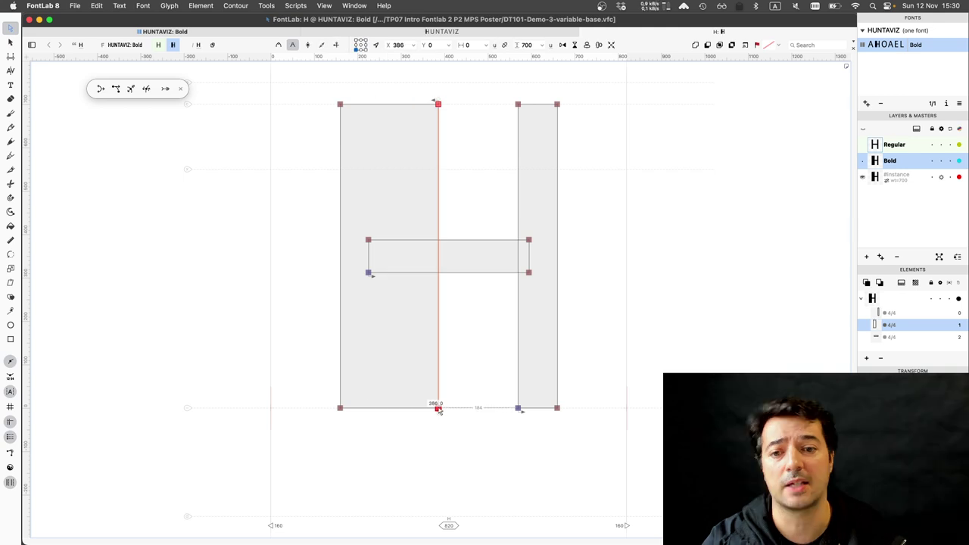
key(super+z)
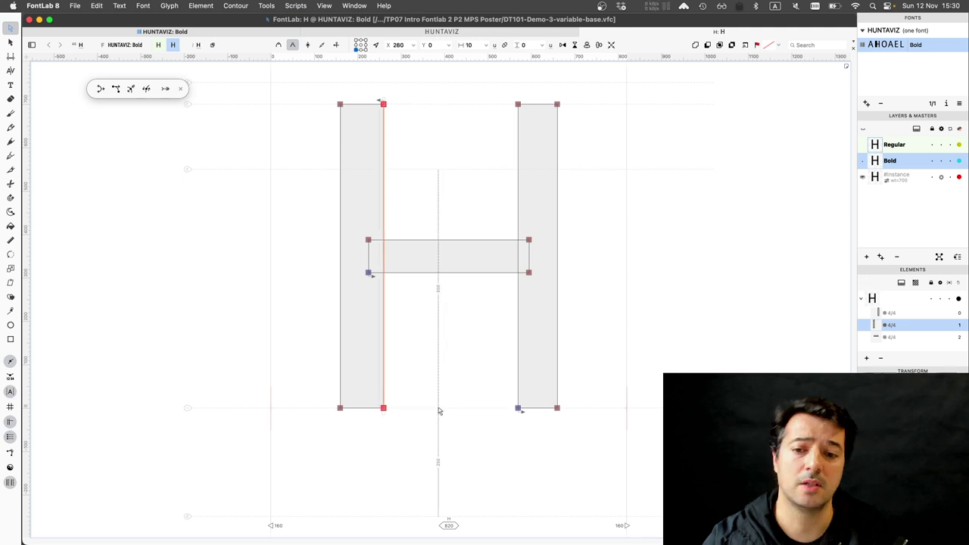
key(shift+Right)
key(shift+Right)
key(shift+Right)
key(shift+Right)
key(shift+Right)
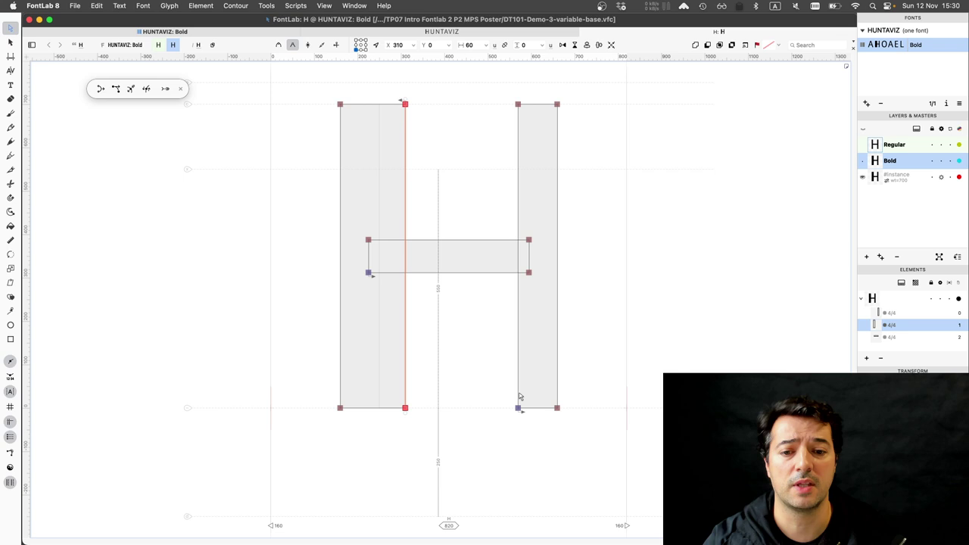
key(shift+Right)
key(shift+Right)
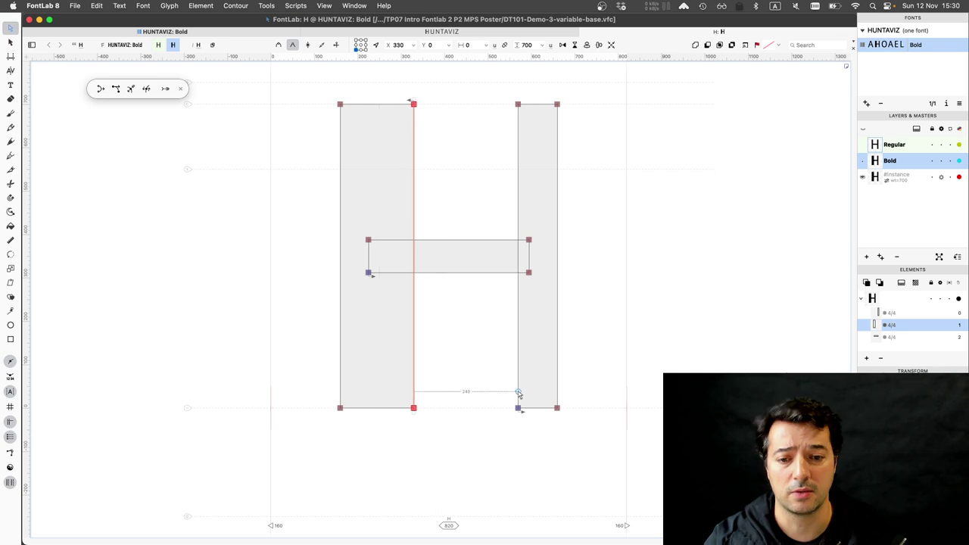
Move the right stem's inner edge inward and the left stem's inner edge to X 340, making both stems 180 units wide.
click(518, 393)
key(shift+Left)
key(shift+Left)
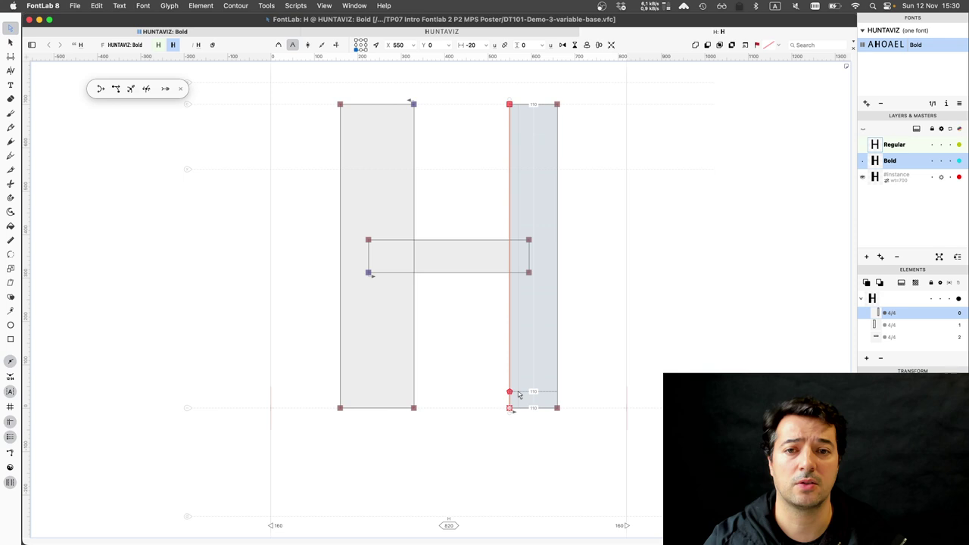
key(shift+Left)
key(shift+Left)
key(shift+Left)
key(shift+Left)
key(shift+Left)
key(shift+Left)
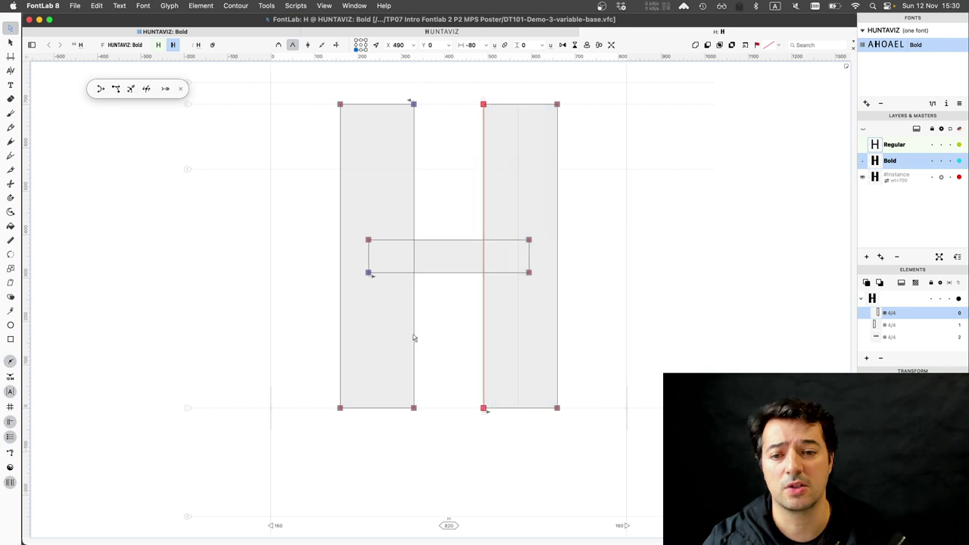
click(413, 336)
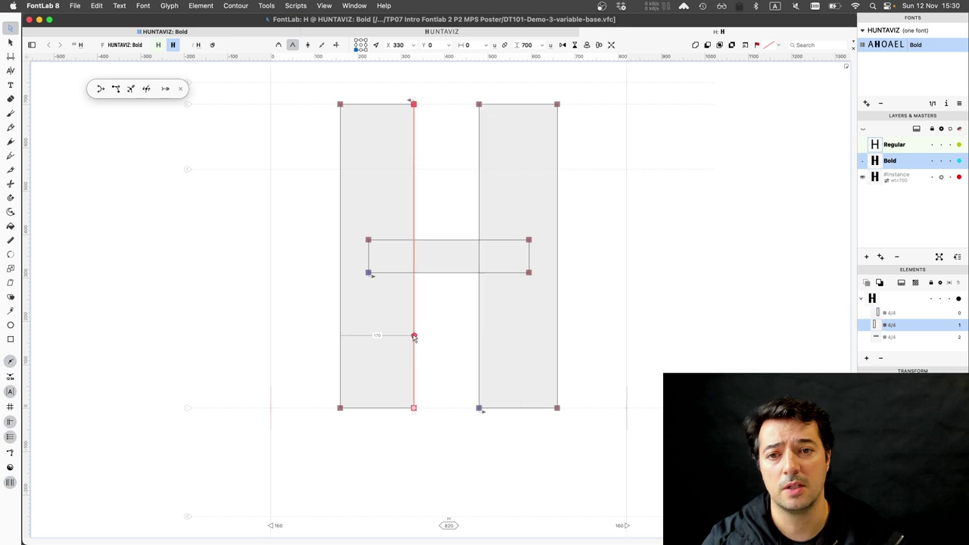
key(shift+Right)
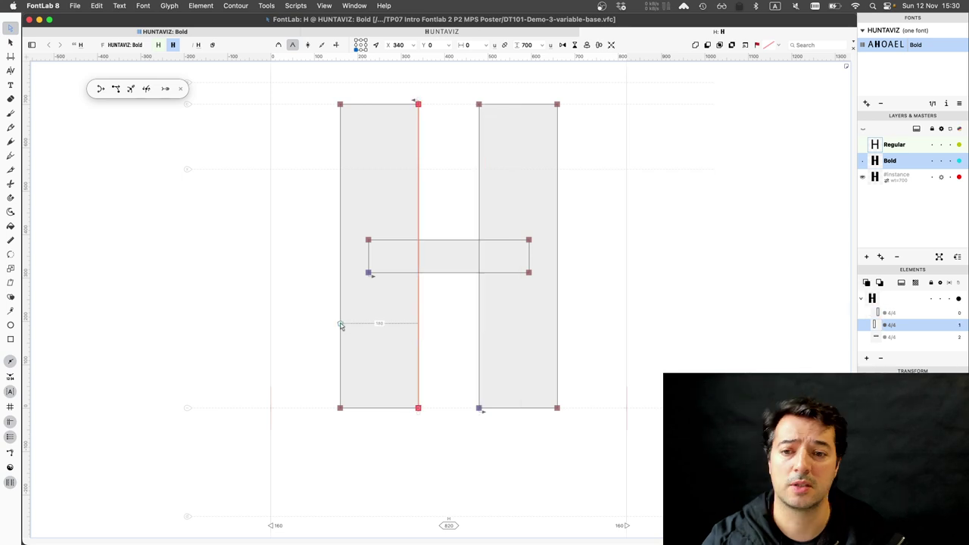
Extend both stems outward to 210 units wide, with the left outer edge at X 130 and the right outer edge at X 690.
click(341, 325)
key(shift+Left)
key(shift+Left)
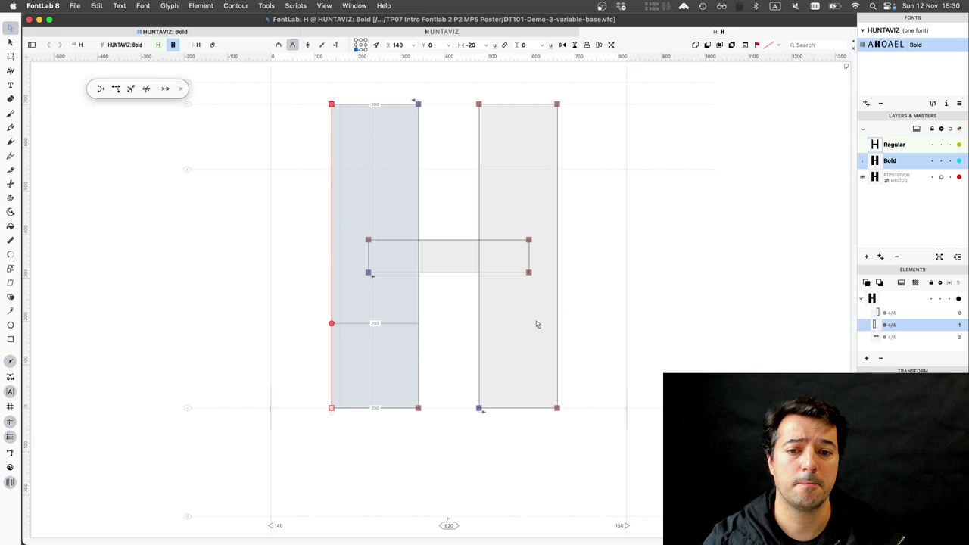
key(shift+Left)
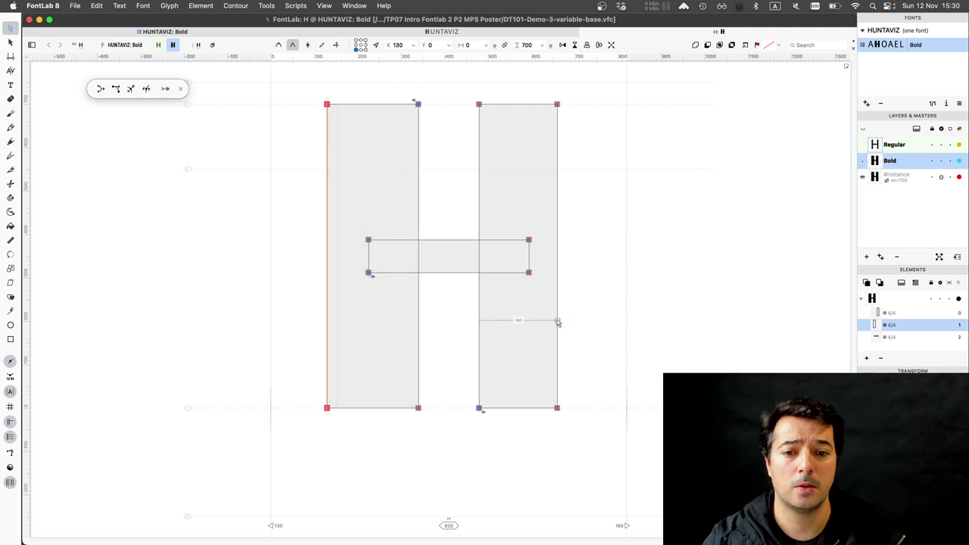
click(556, 322)
key(shift+Right)
key(shift+Right)
key(shift+Right)
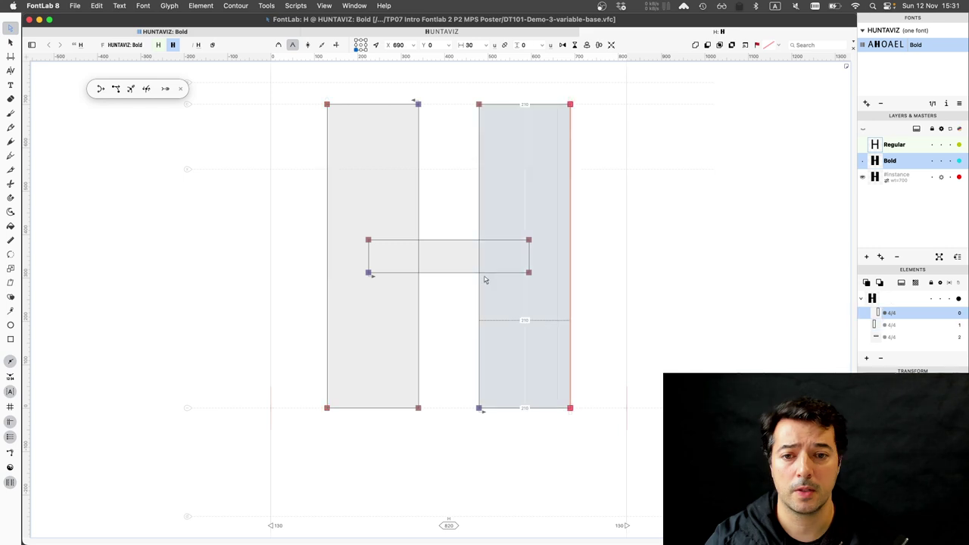
Thicken the crossbar of the Bold H downward by moving its bottom edge to Y 252.
click(455, 272)
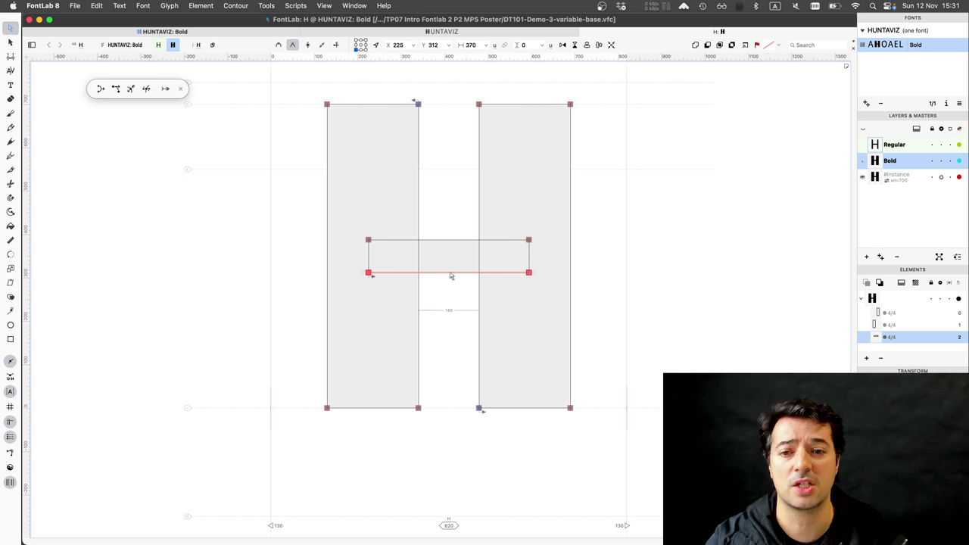
key(shift+Down)
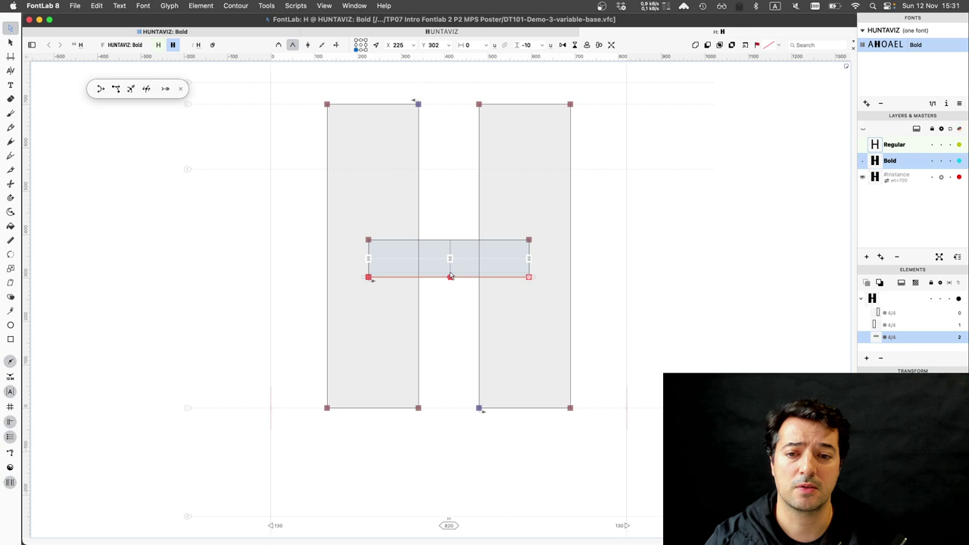
drag(451, 277, 451, 299)
Thicken the crossbar upward by raising its top edge to Y 458.
click(446, 240)
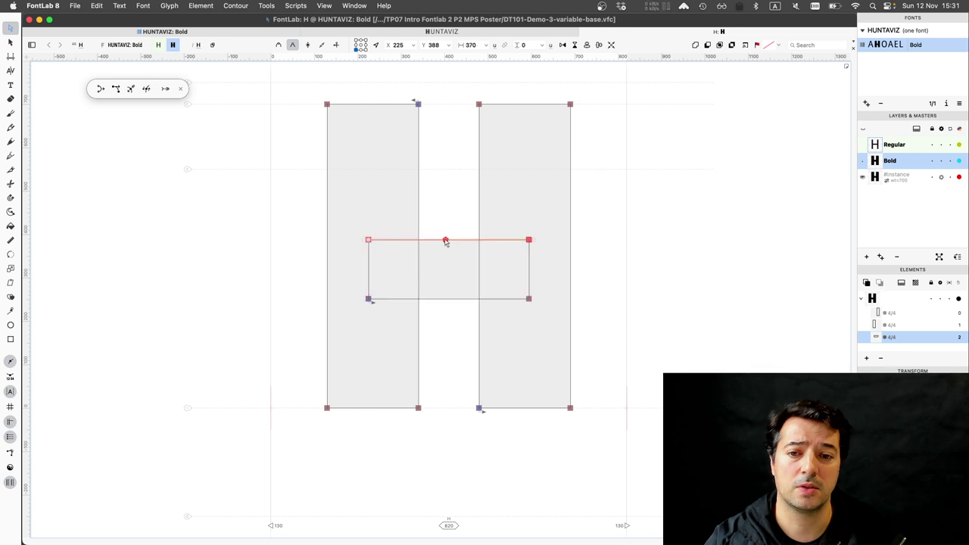
key(shift+Up)
key(shift+Up)
key(shift+Up)
key(shift+Up)
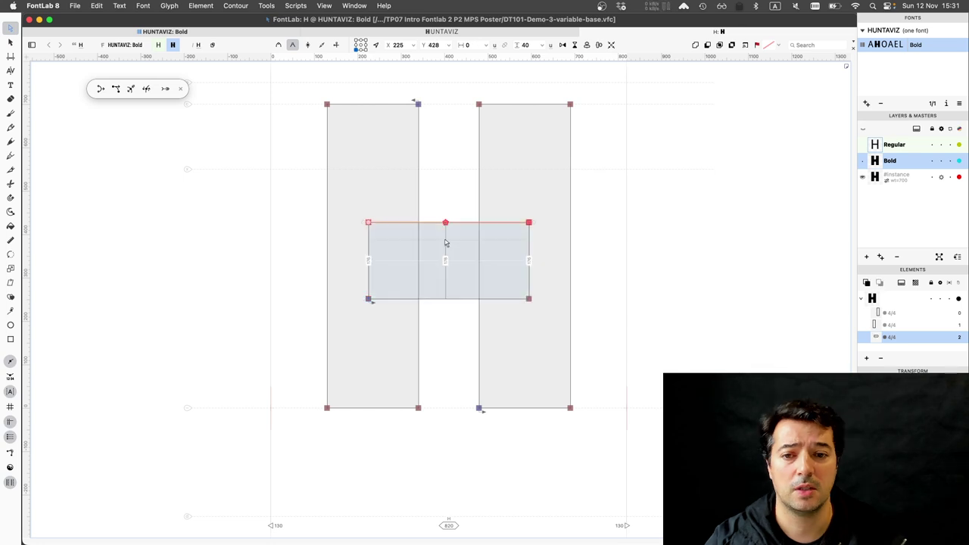
key(shift+Up)
key(shift+Up)
key(shift+Up)
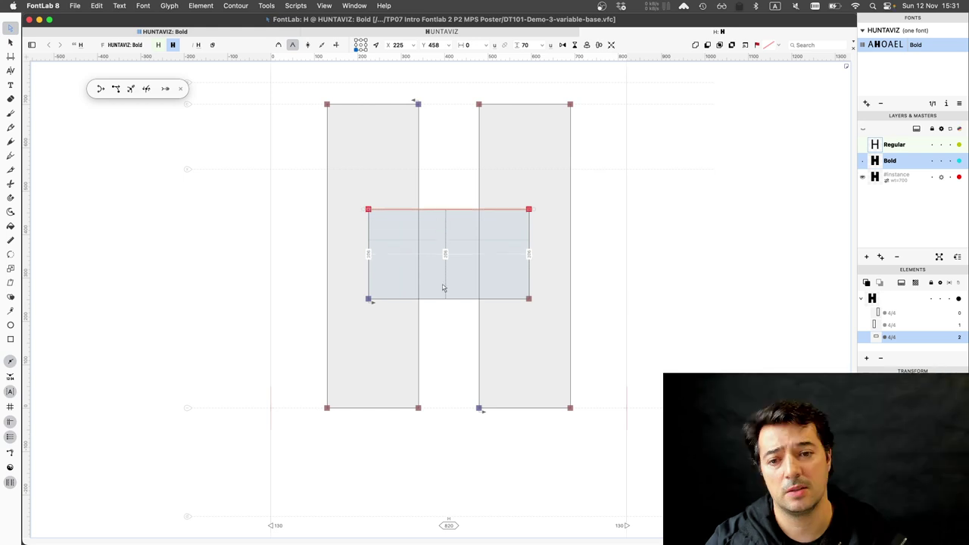
Thin the crossbar slightly by setting its bottom edge to Y 262 and its top edge to Y 448, and preview the glyph.
click(438, 299)
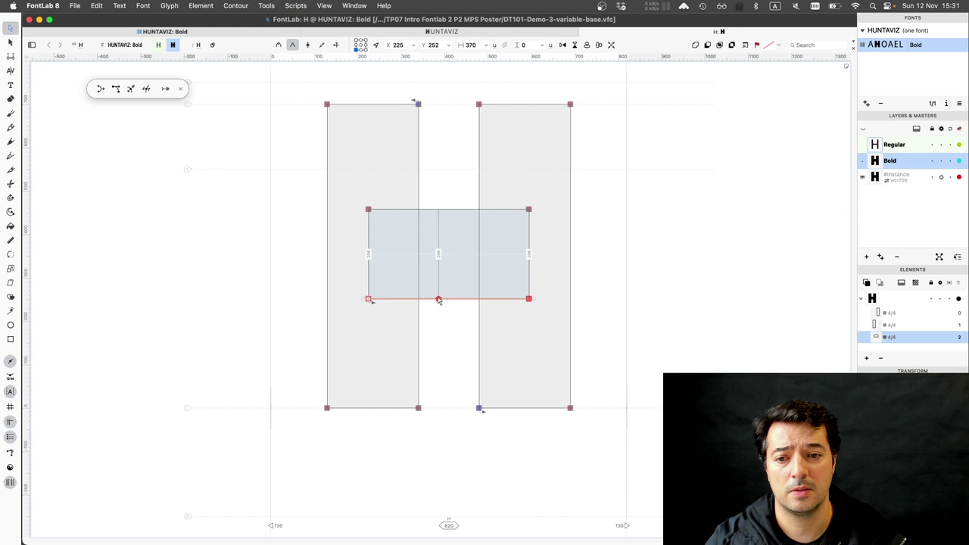
key(shift+Up)
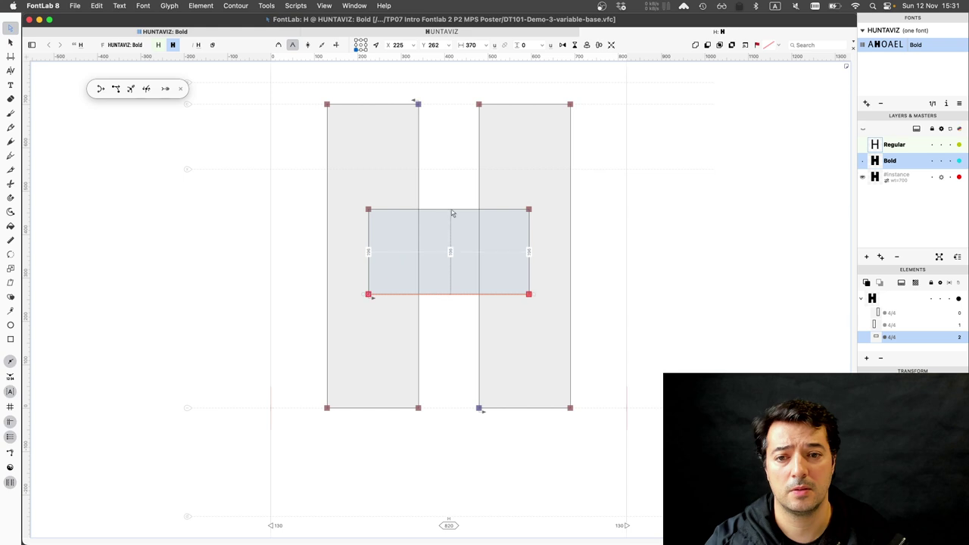
key(space)
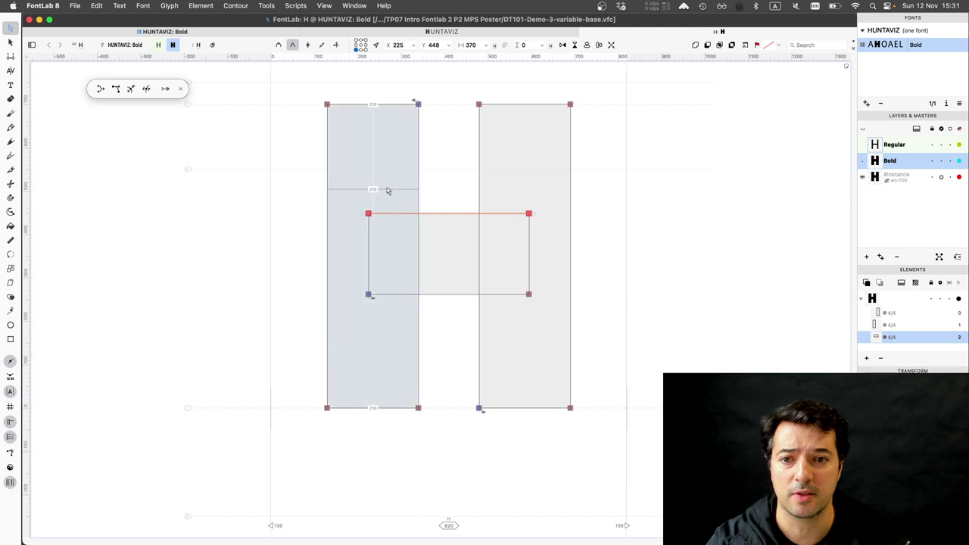
Check the stem and crossbar measurements of the Bold H and deselect the crossbar's top edge.
key(k)
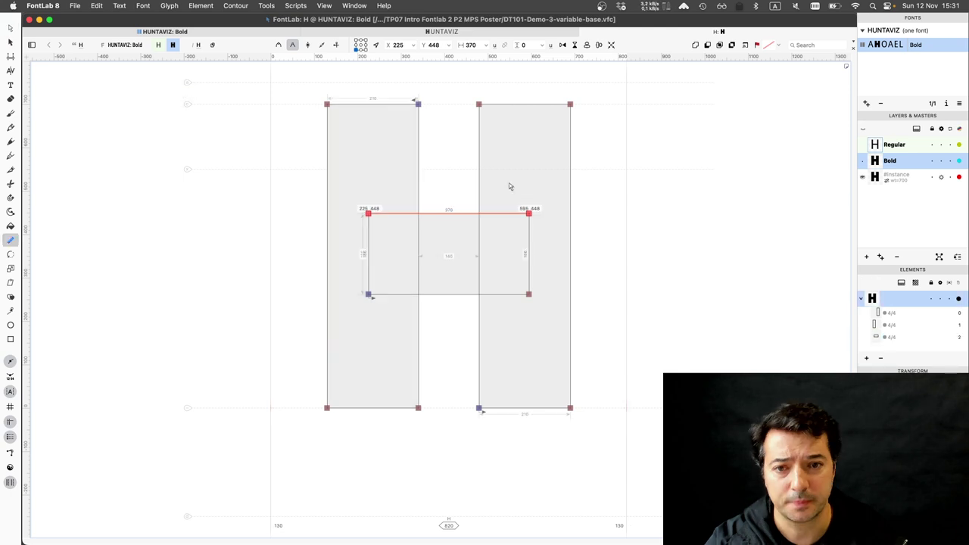
key(a)
drag(510, 186, 407, 188)
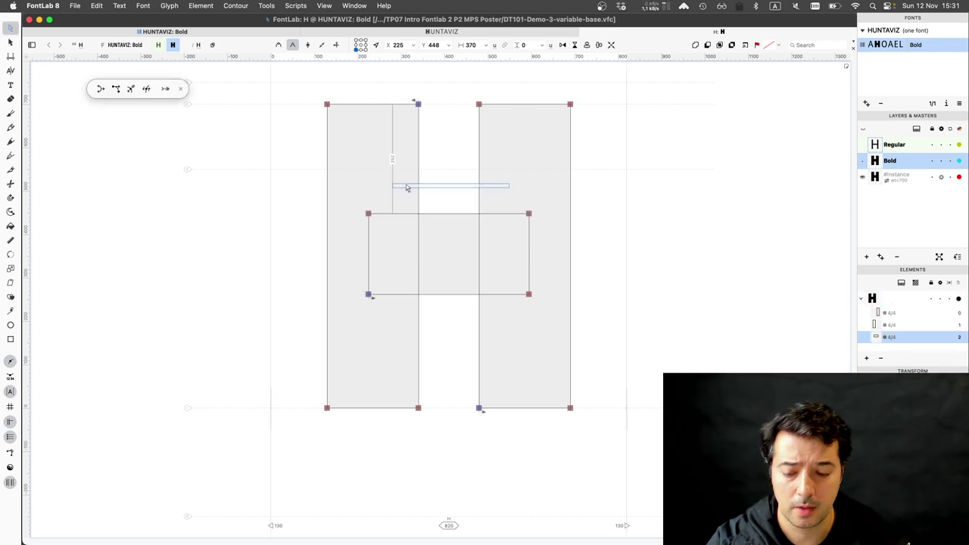
Measure the horizontal distance between the two stems of the Bold H above the crossbar.
drag(406, 187, 110, 202)
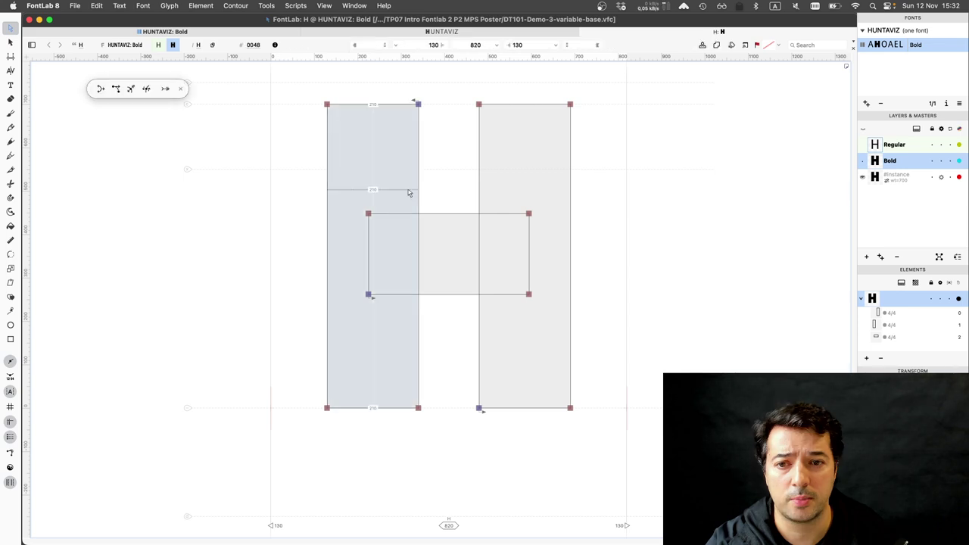
click(10, 242)
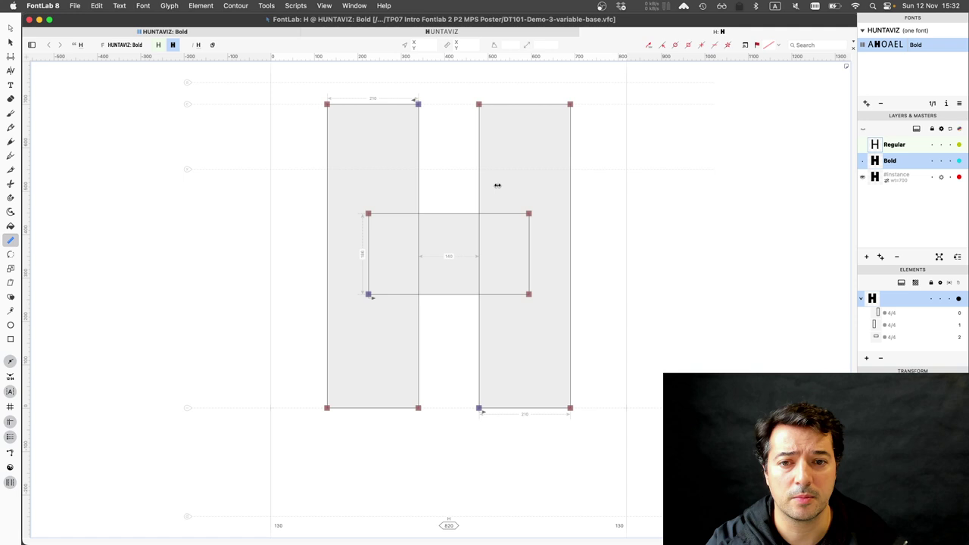
click(498, 186)
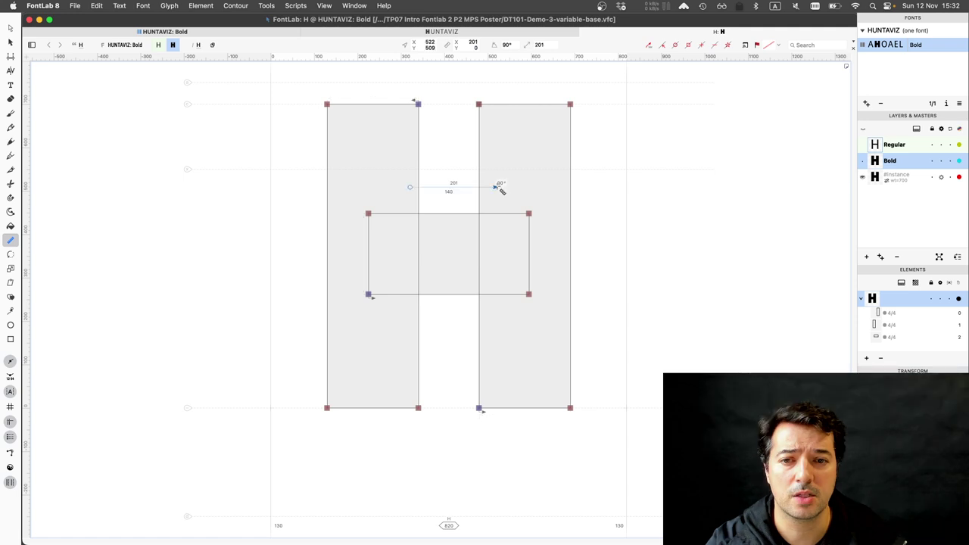
drag(500, 190, 487, 189)
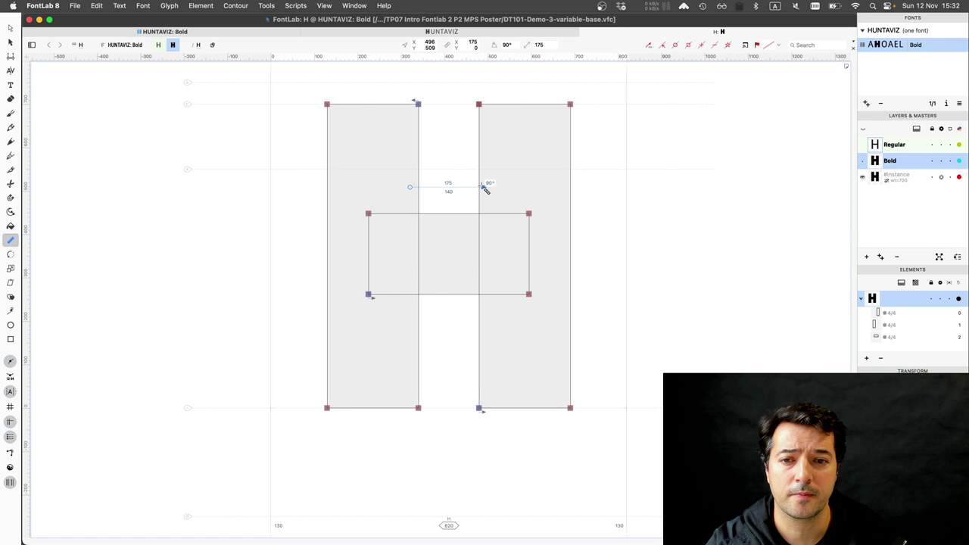
drag(487, 189, 479, 186)
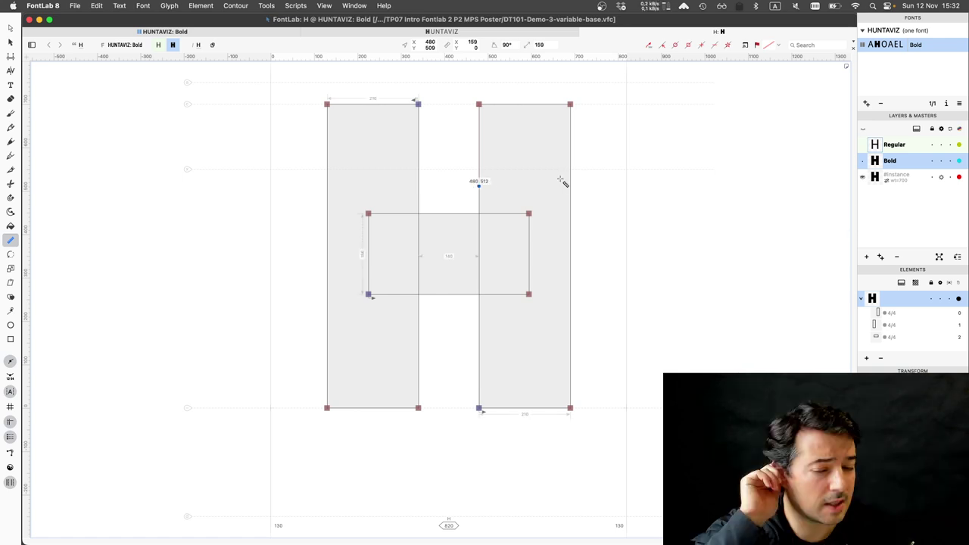
click(590, 261)
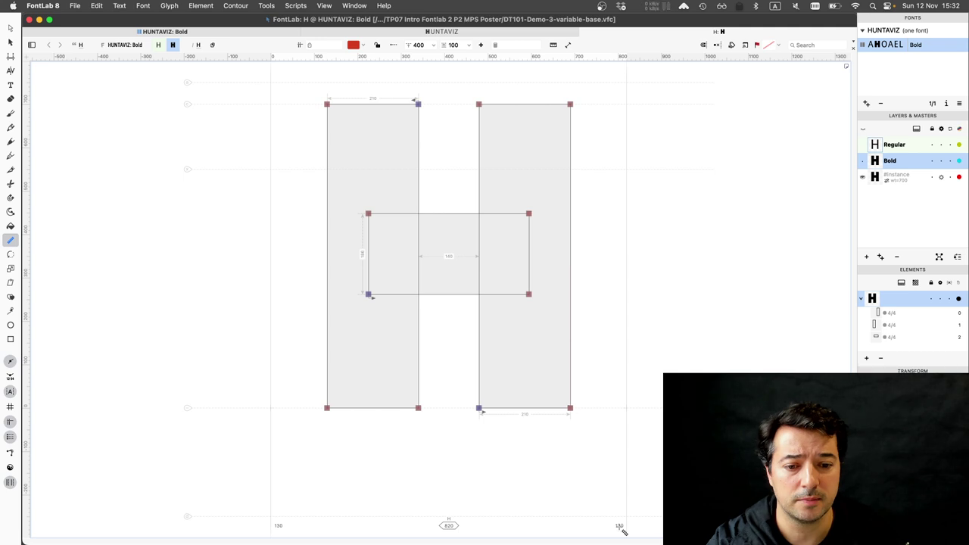
Set both the right and left sidebearings of the Bold H to 70.
click(10, 29)
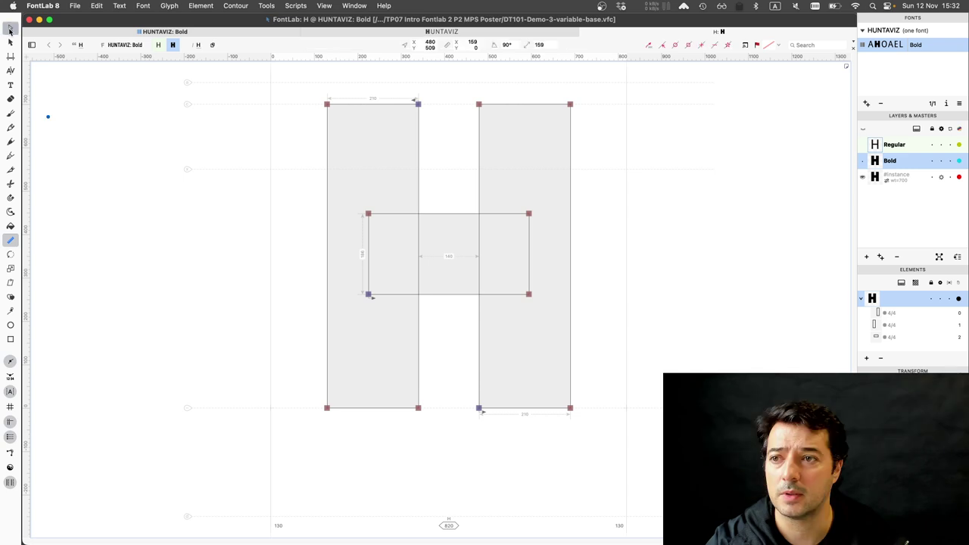
click(618, 526)
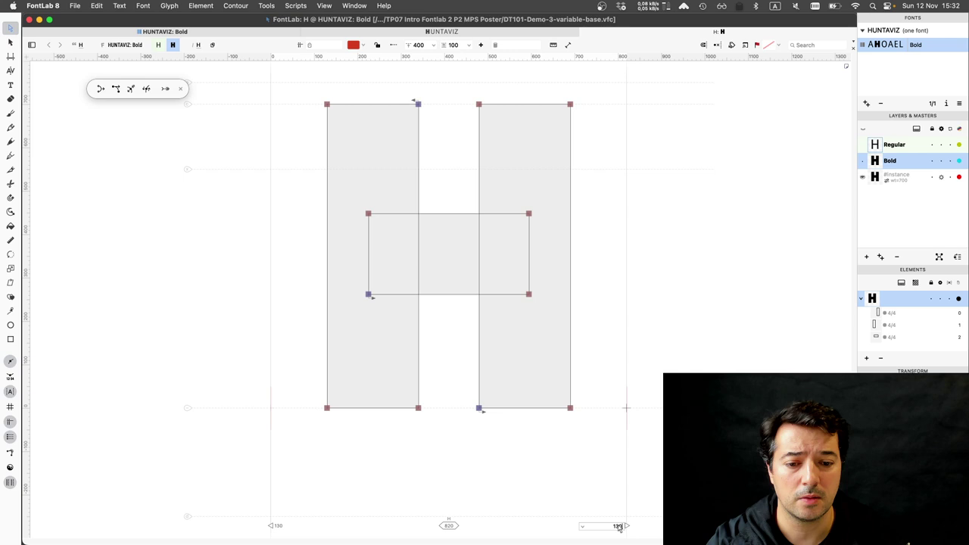
text(70)
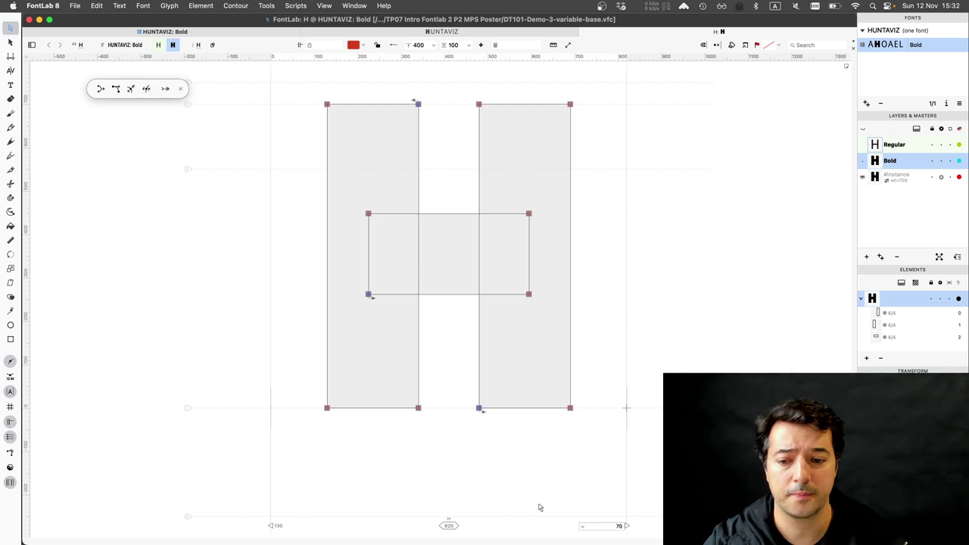
click(280, 525)
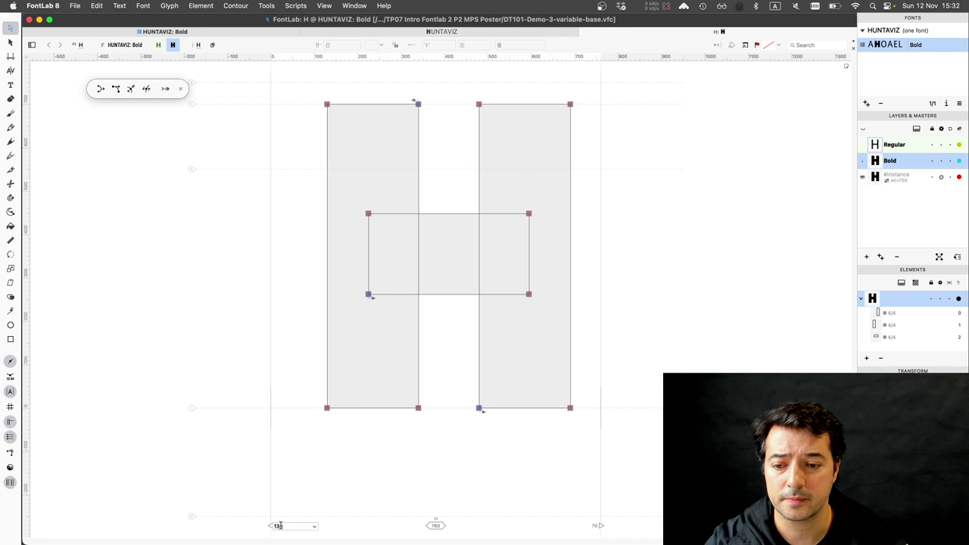
text(70)
key(Return)
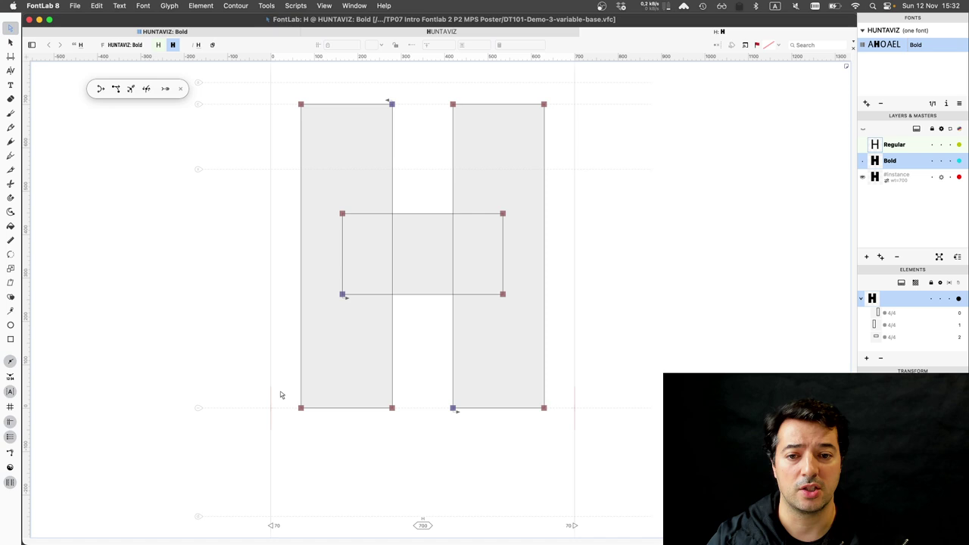
click(308, 221)
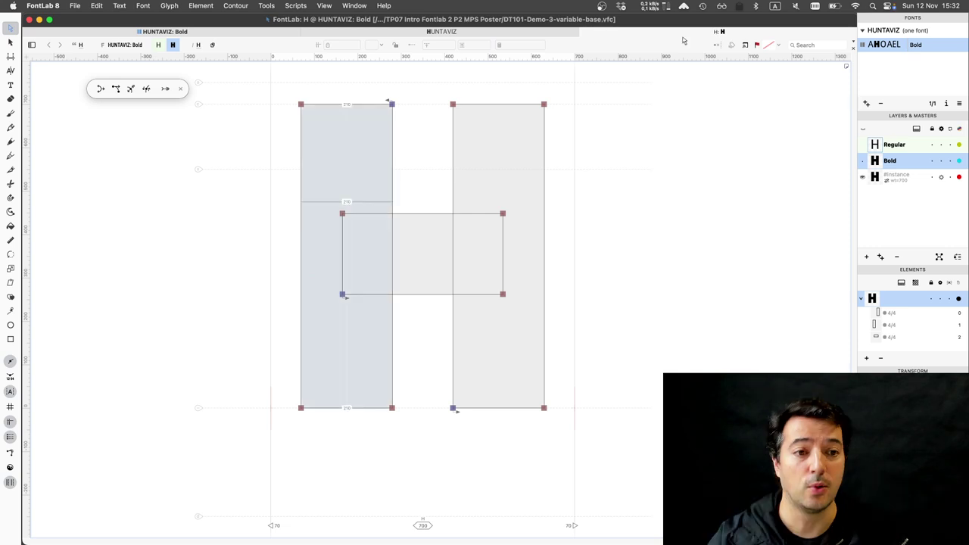
key(Escape)
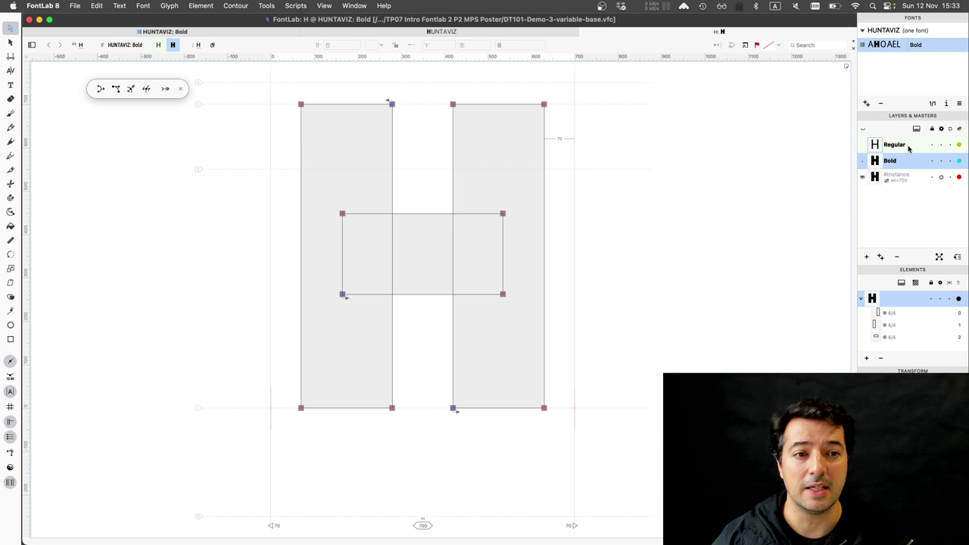
Compare the Regular master's H with the Bold one, and return to the Bold master.
click(910, 149)
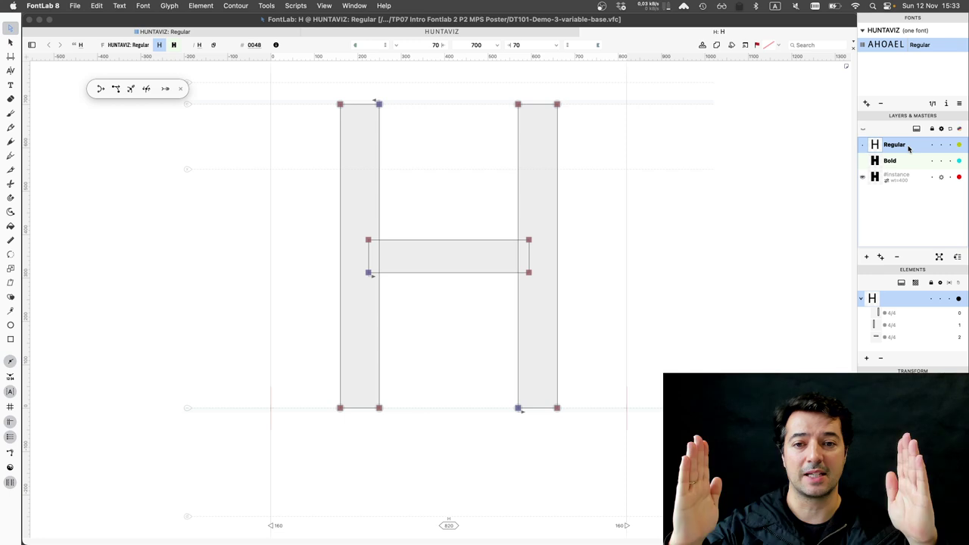
click(906, 161)
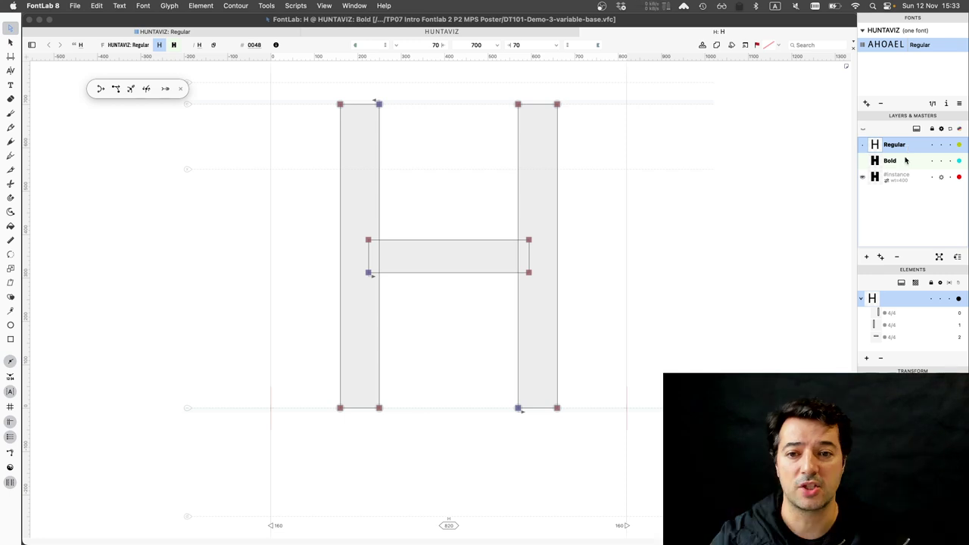
click(906, 161)
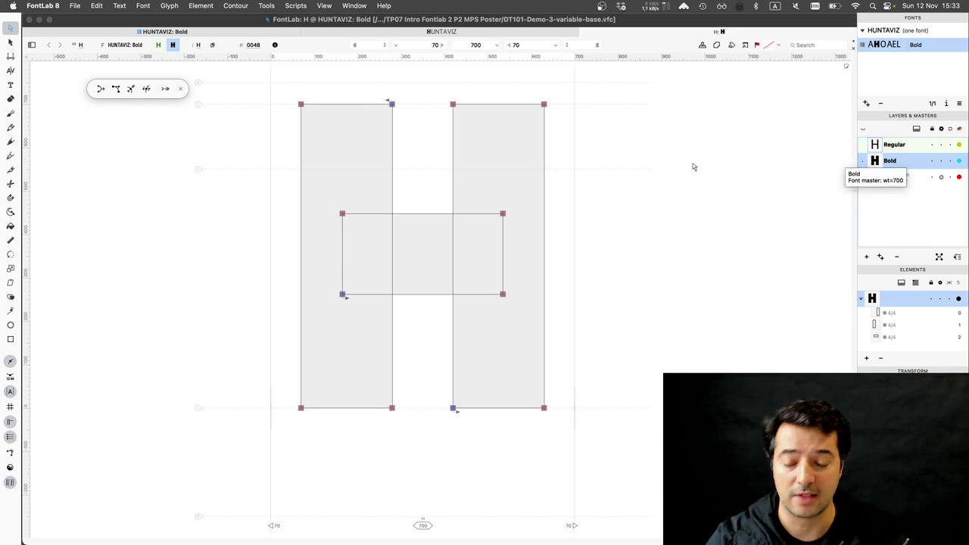
Save the font as a new FontLab Compact file named DT101-Demo-4-variable.
key(super+s)
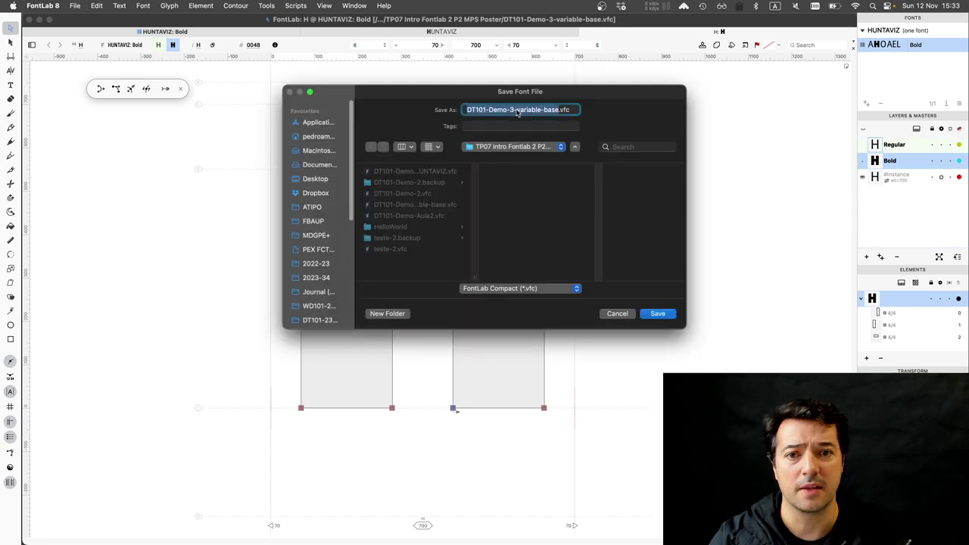
drag(559, 110, 515, 109)
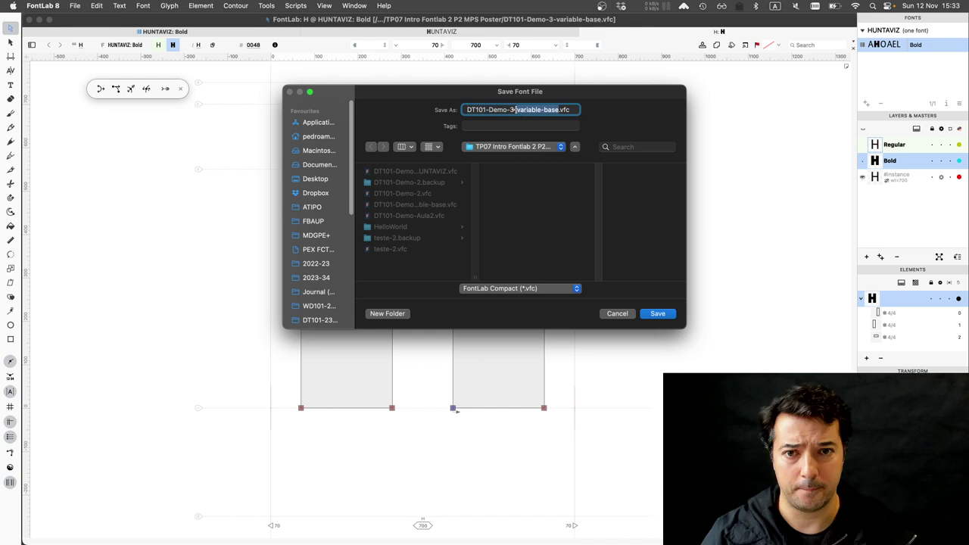
text(4-var)
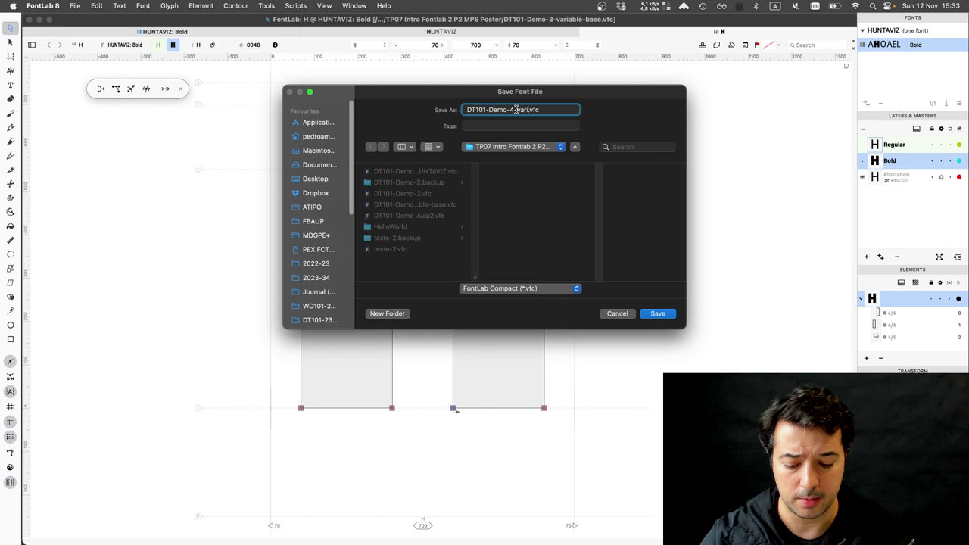
key(Return)
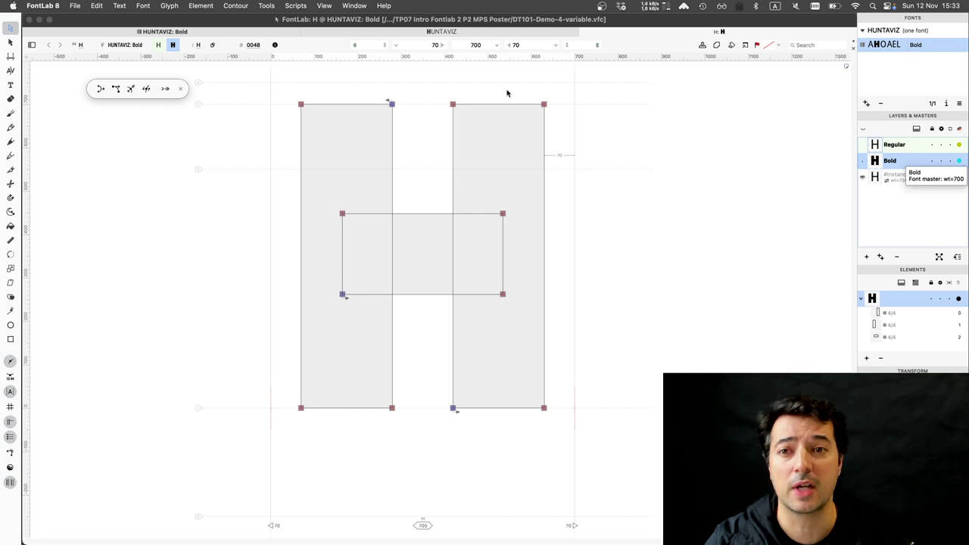
Switch to a workspace that includes variation controls, view the Weight axis slider, and return to the axis map.
click(354, 5)
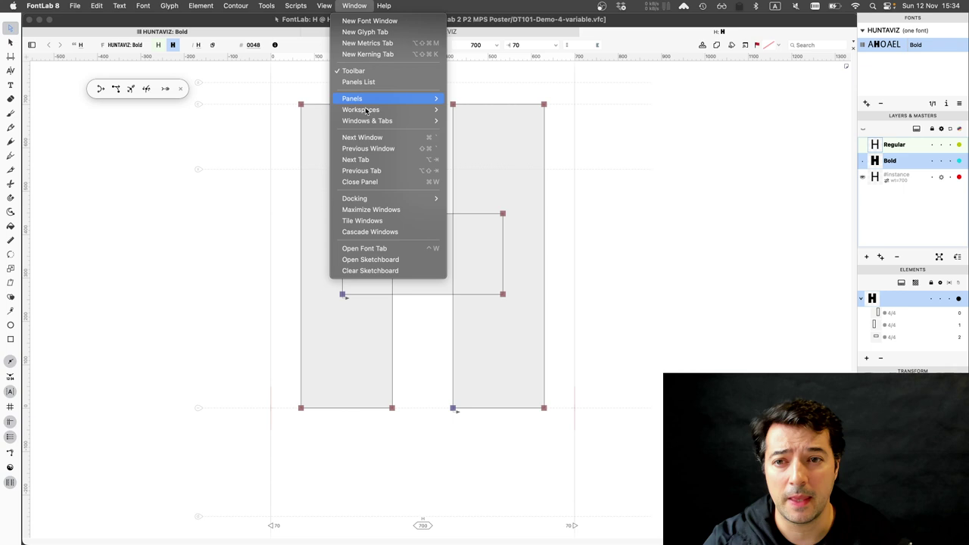
mouse_move(367, 110)
click(458, 121)
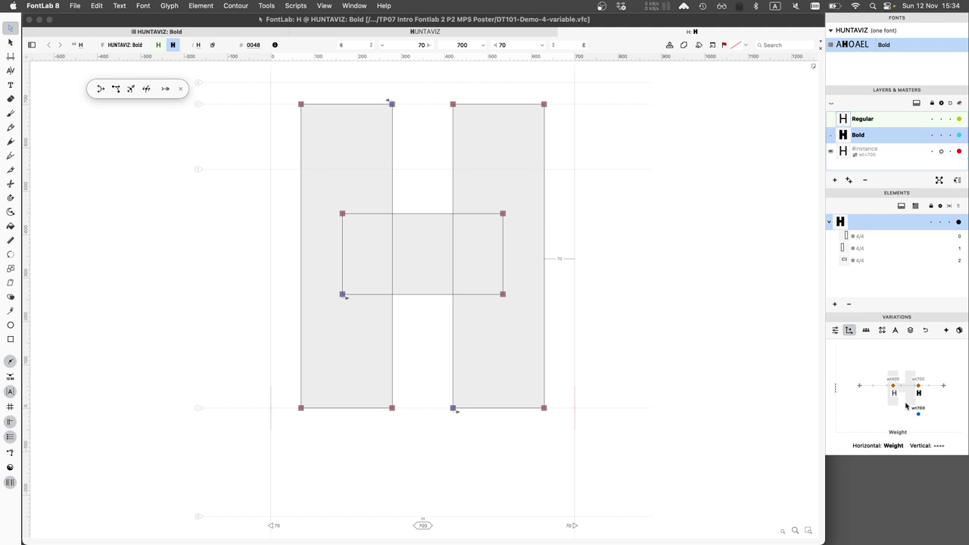
click(835, 331)
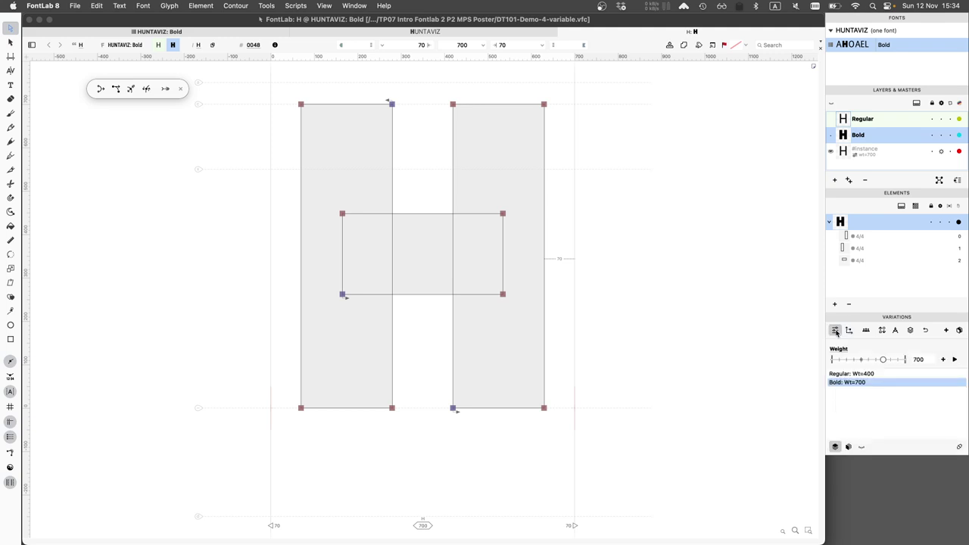
click(850, 332)
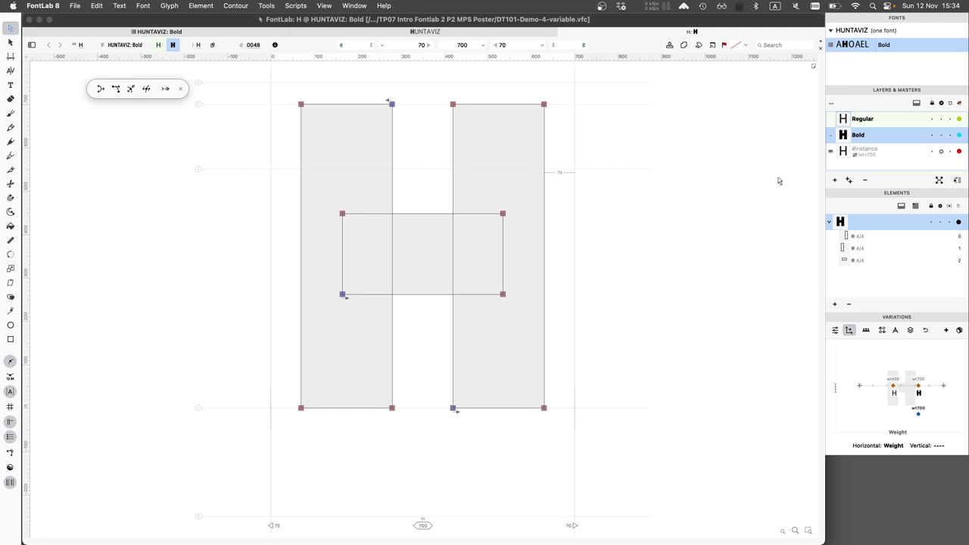
Select the #instance layer and move its point along the Weight axis map to about 461.
click(880, 156)
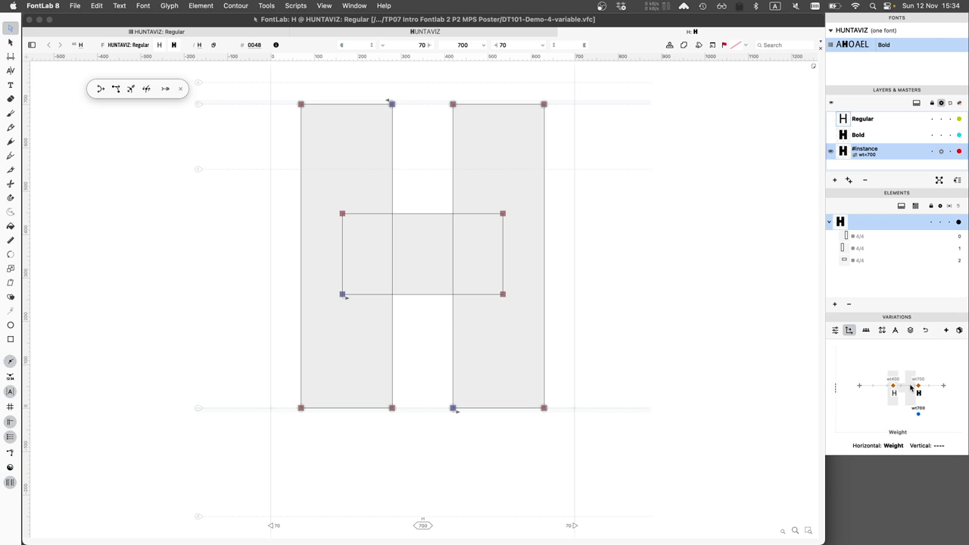
drag(911, 387, 909, 387)
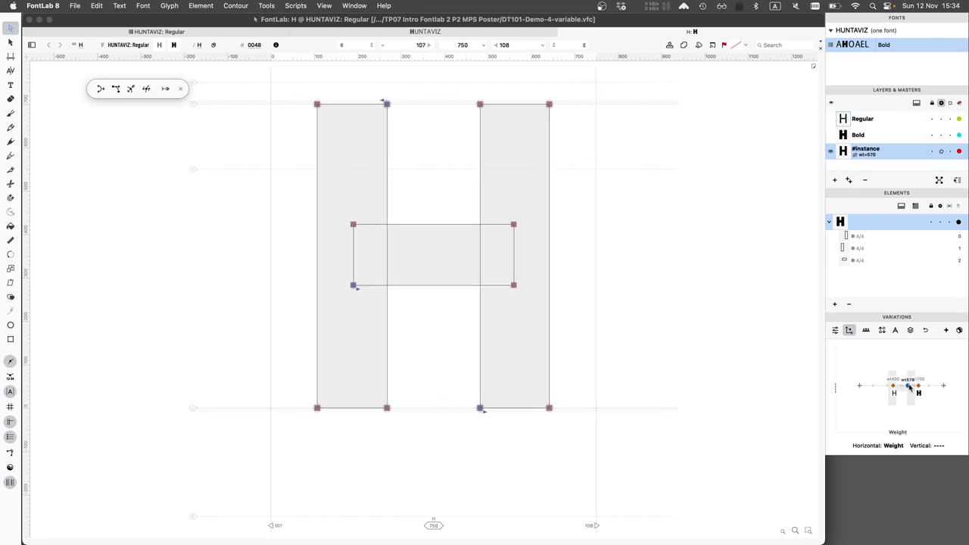
drag(909, 387, 899, 387)
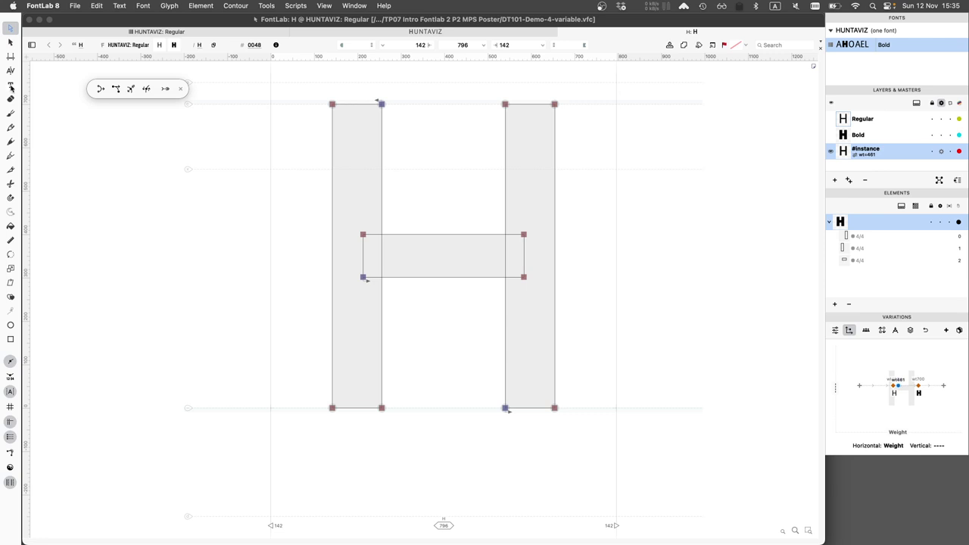
Preview the interpolated H as solid text, and return to outline editing.
click(11, 85)
click(338, 110)
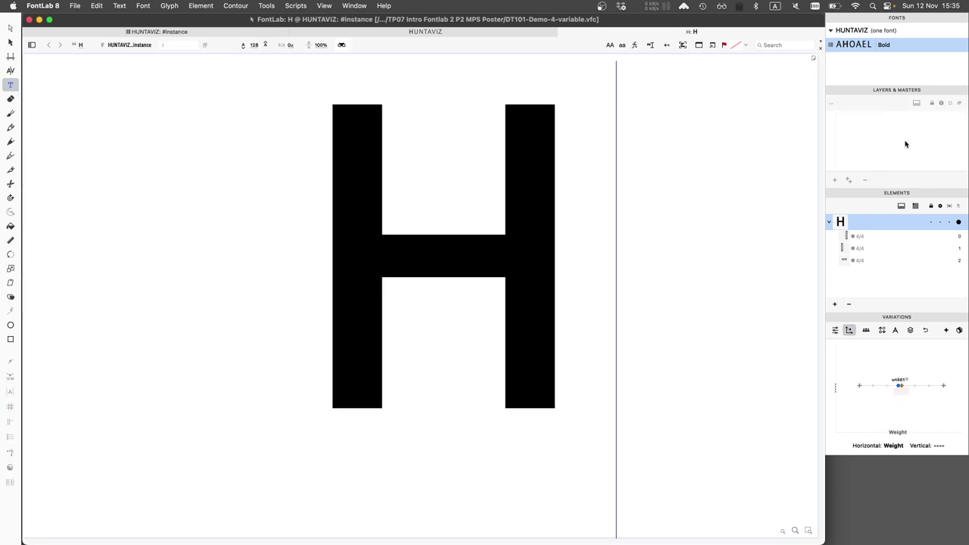
click(11, 29)
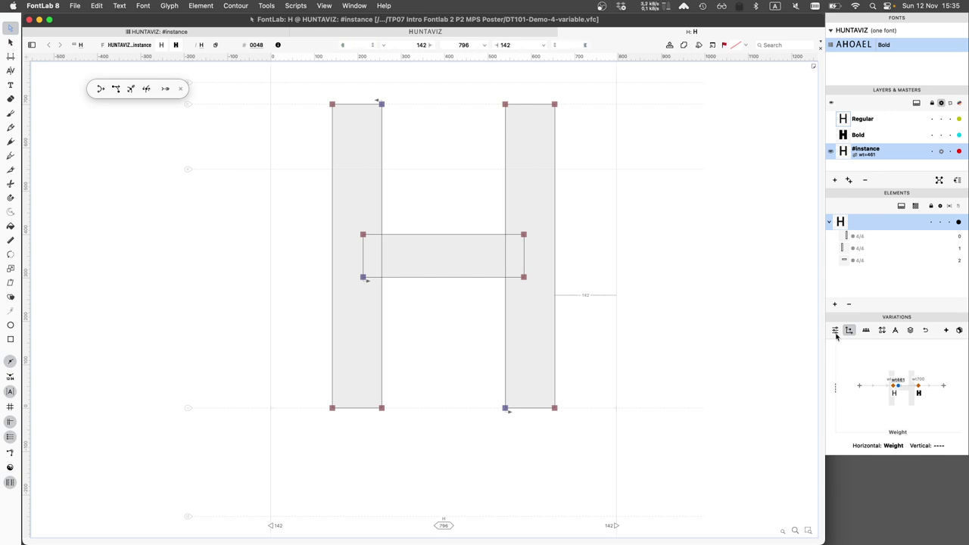
Display the axis sliders, show the H instance as solid text, and adjust its Weight to about 611.
click(836, 332)
click(836, 332)
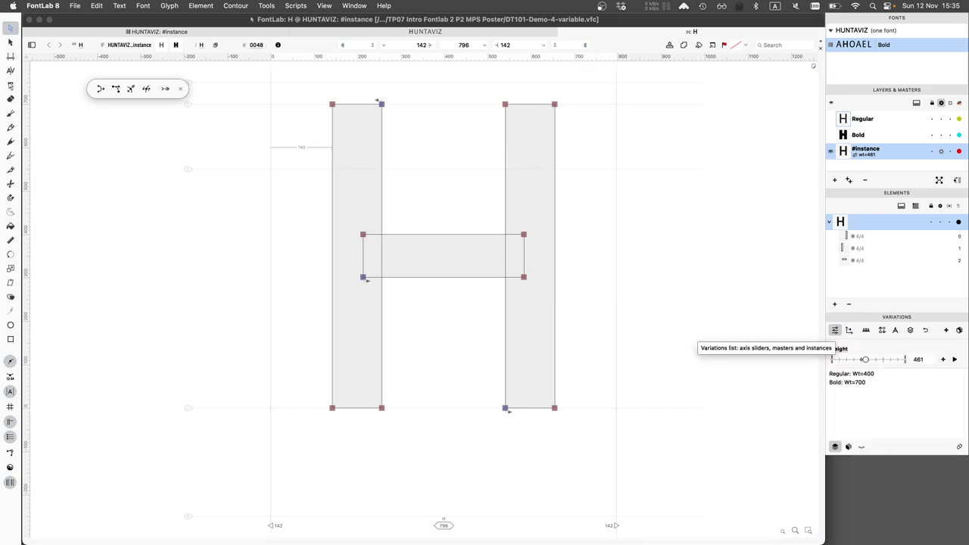
key(t)
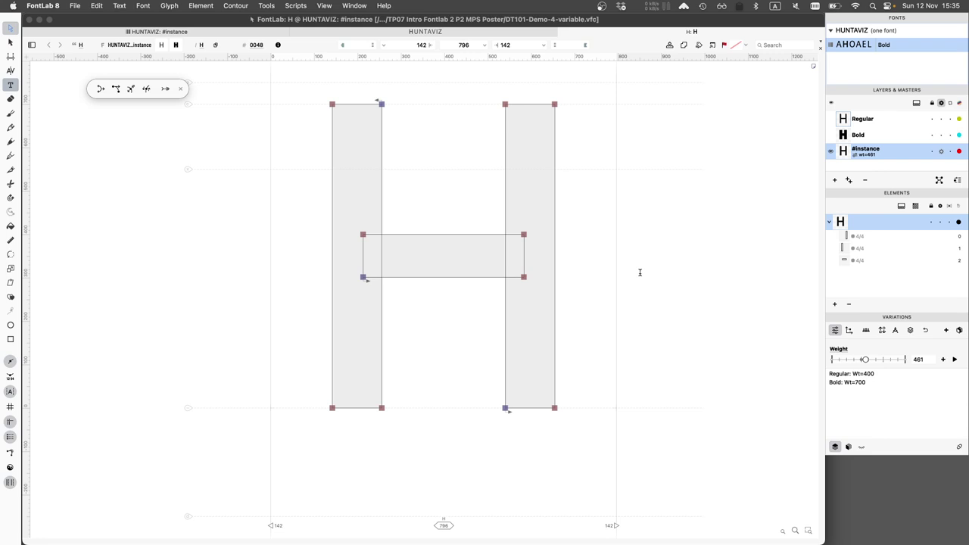
click(640, 272)
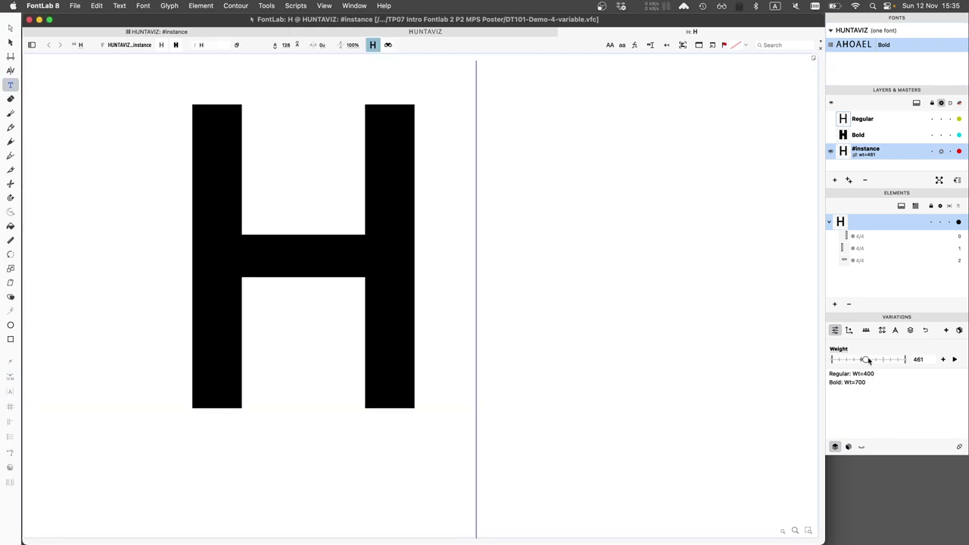
click(868, 361)
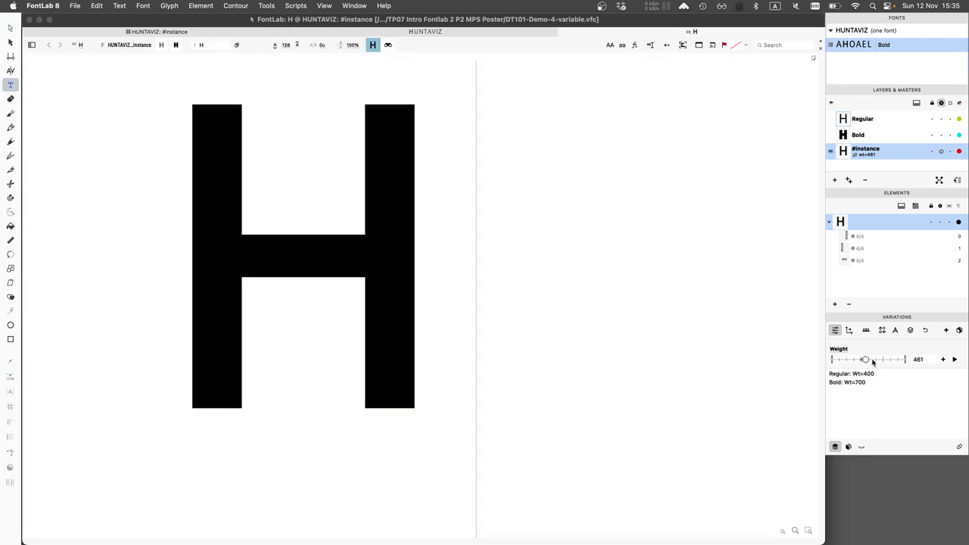
drag(872, 362, 869, 361)
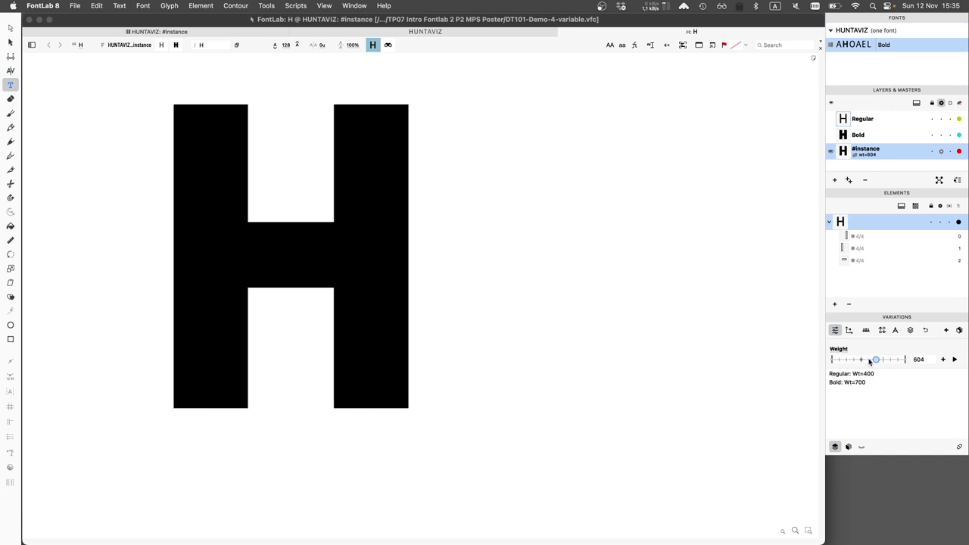
drag(870, 361, 878, 362)
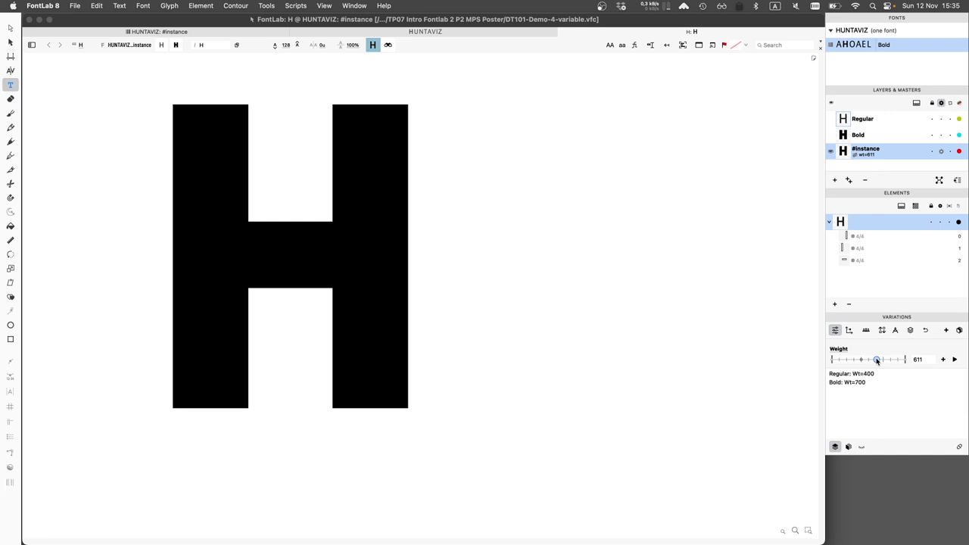
Return to outline editing, and try to export HUNTAVIZ as a Variable TT font to the Desktop folder.
click(10, 29)
click(9, 29)
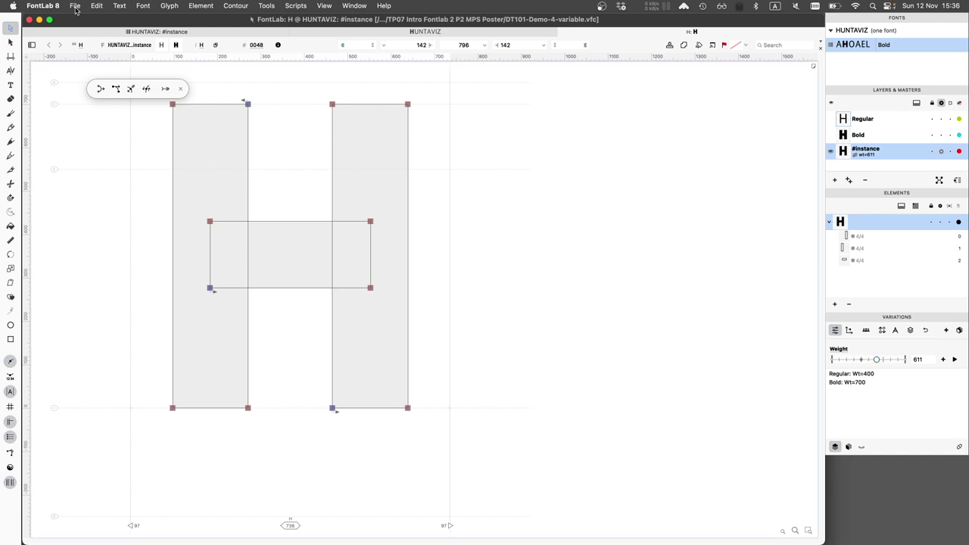
click(76, 6)
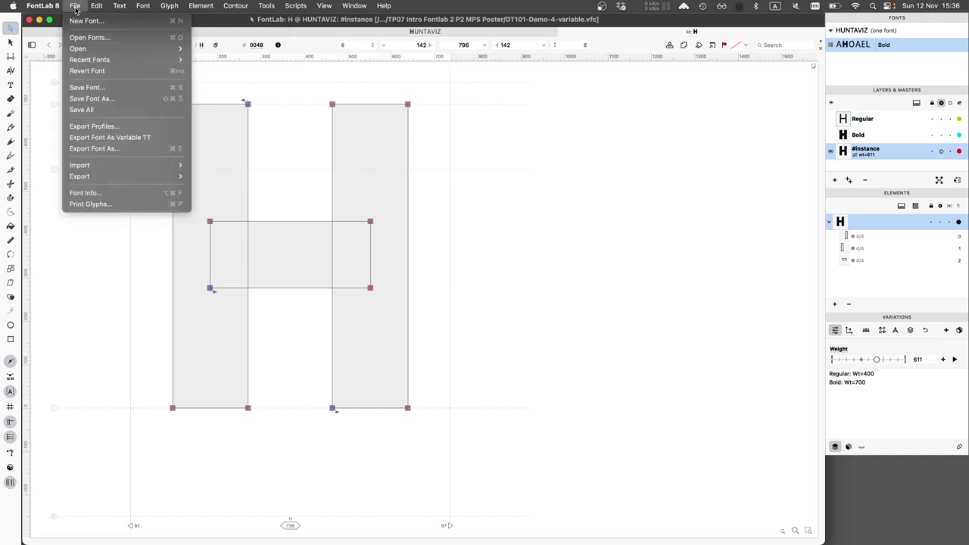
click(100, 149)
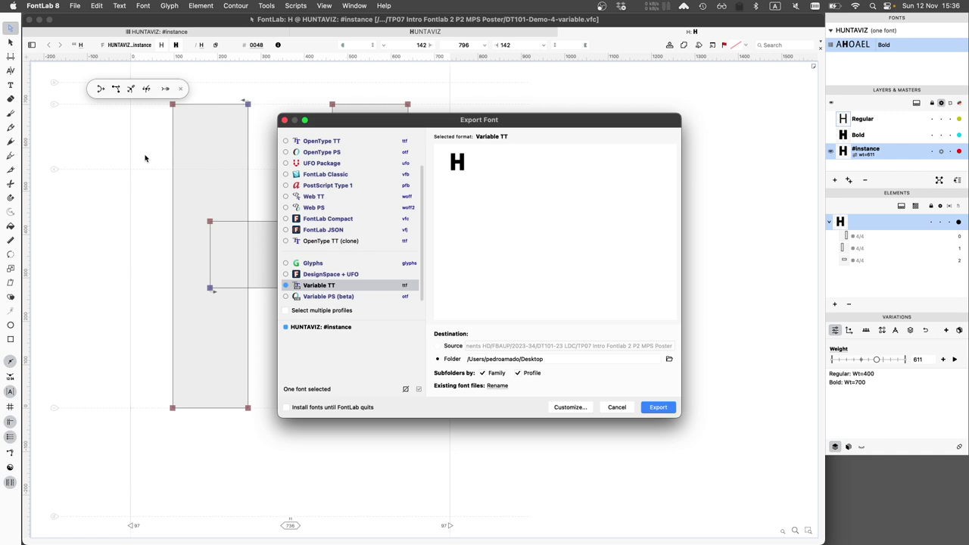
click(338, 153)
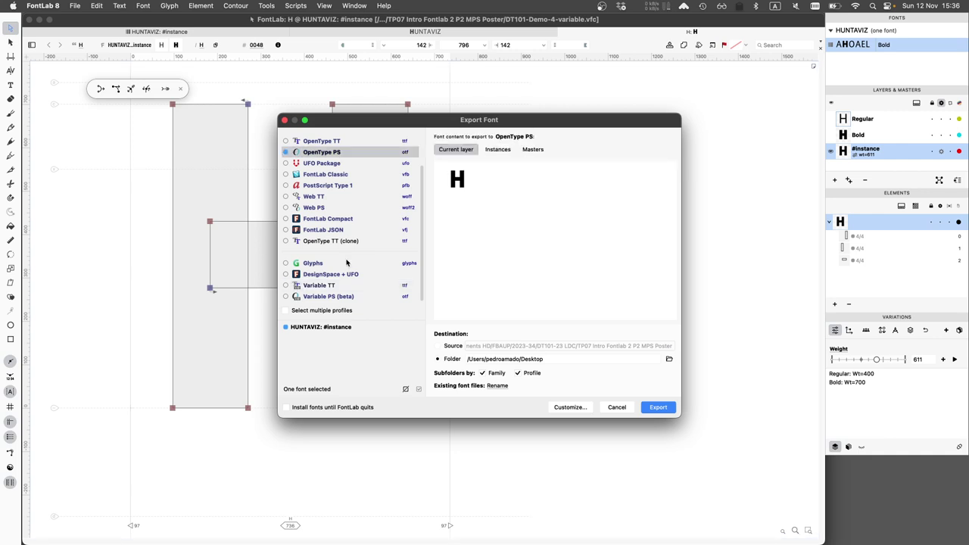
click(332, 286)
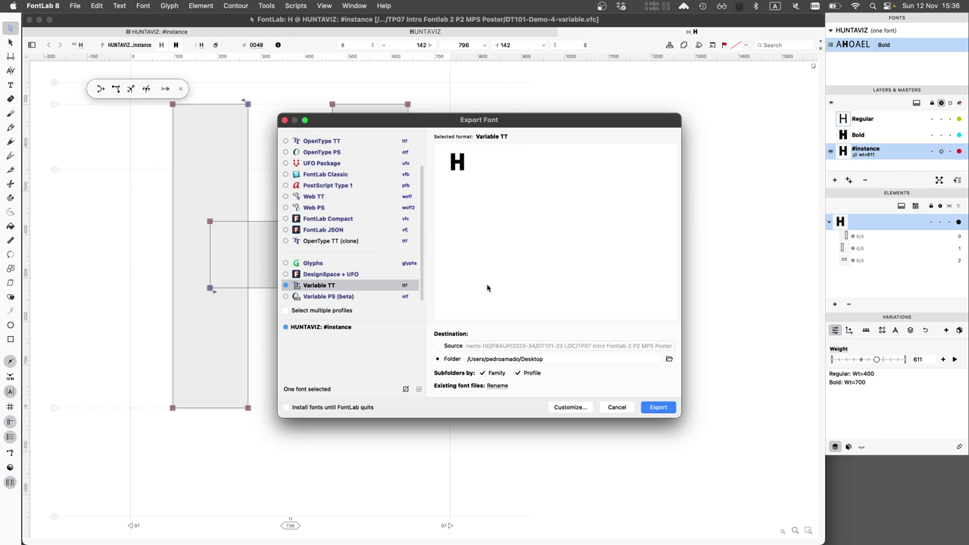
click(650, 408)
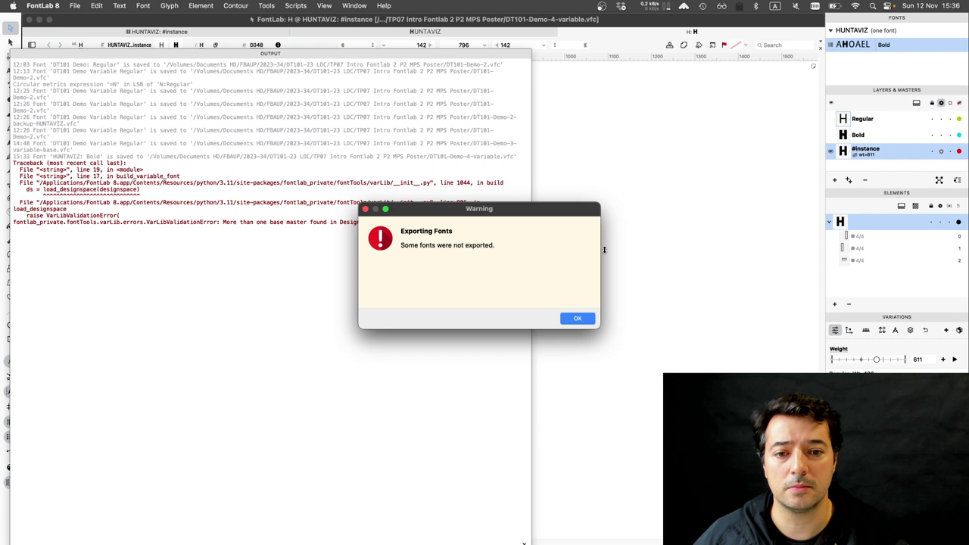
click(579, 321)
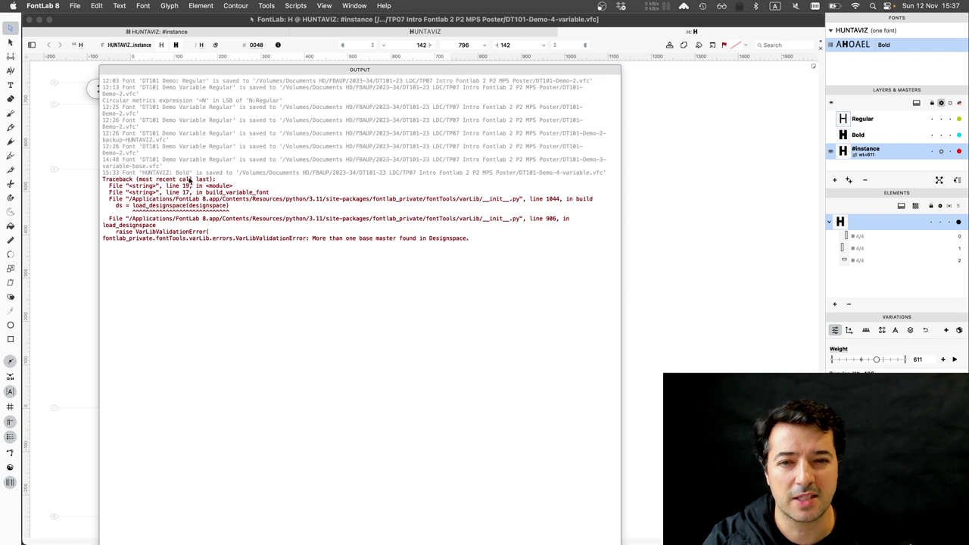
click(104, 70)
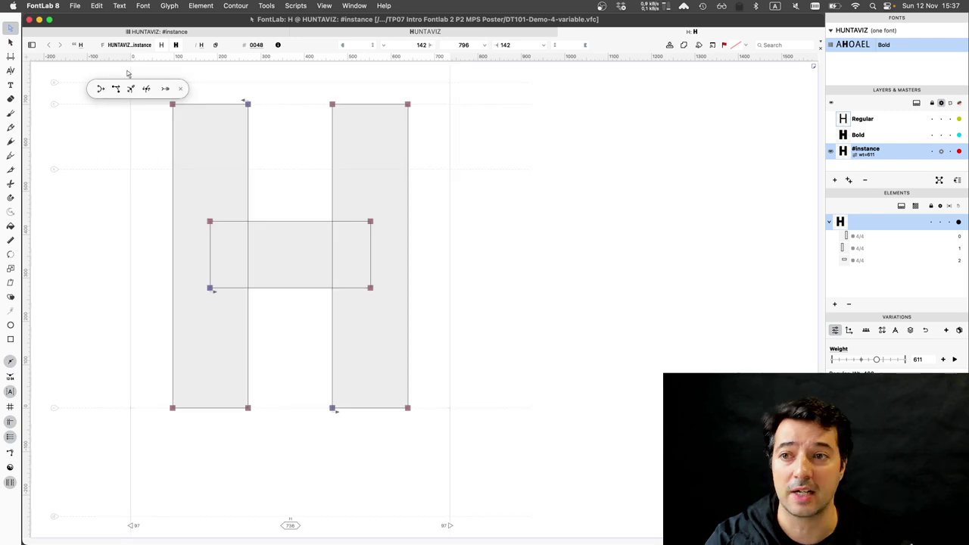
Save the HUNTAVIZ font file, and relaunch FontLab 8 from the desktop.
key(super+s)
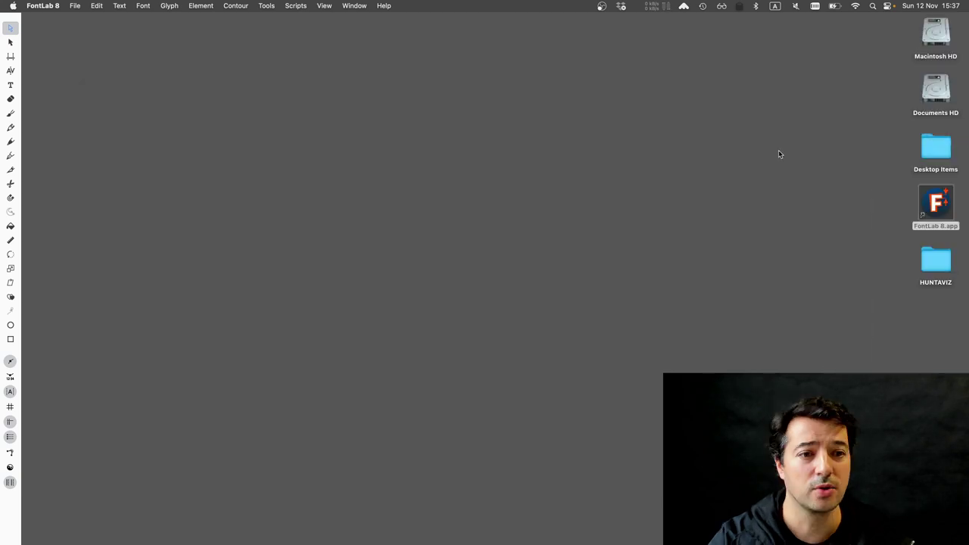
click(939, 202)
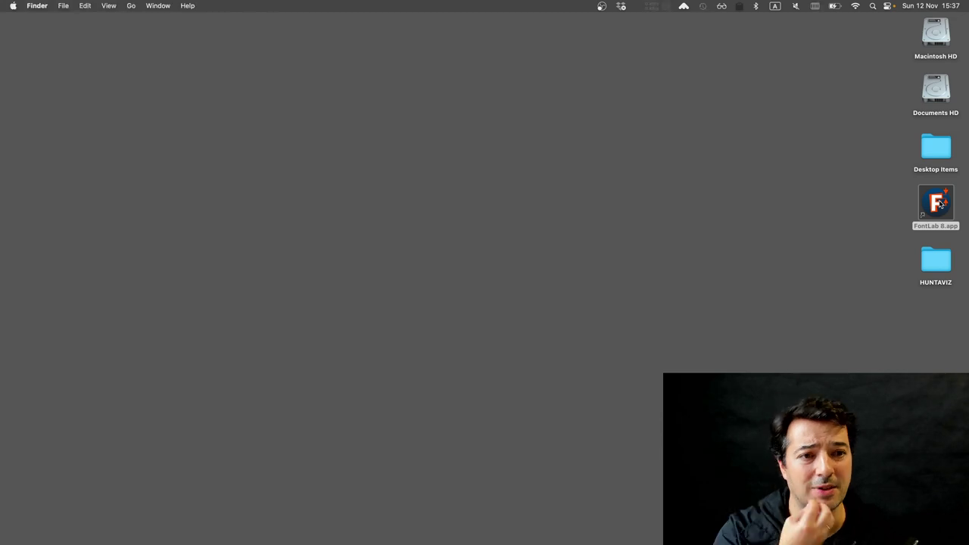
click(939, 203)
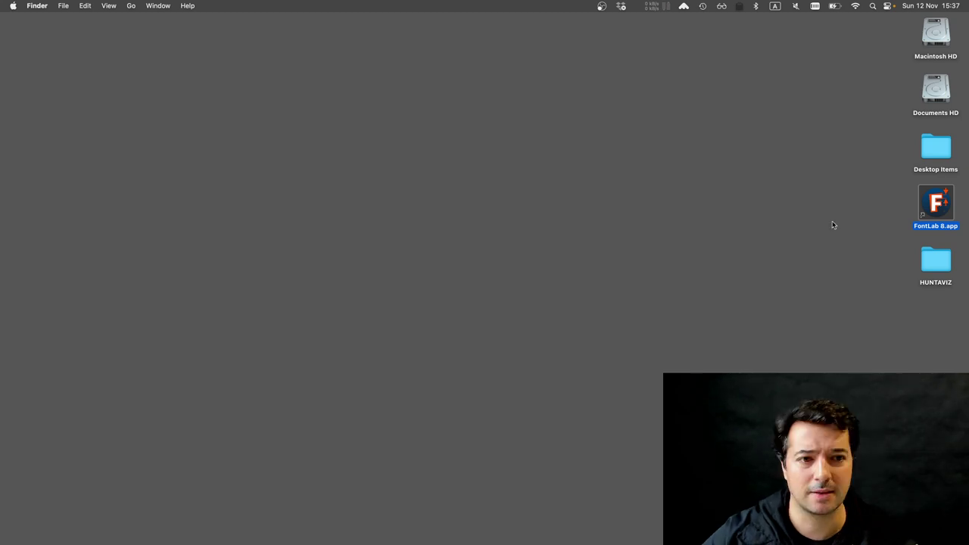
mouse_move(757, 543)
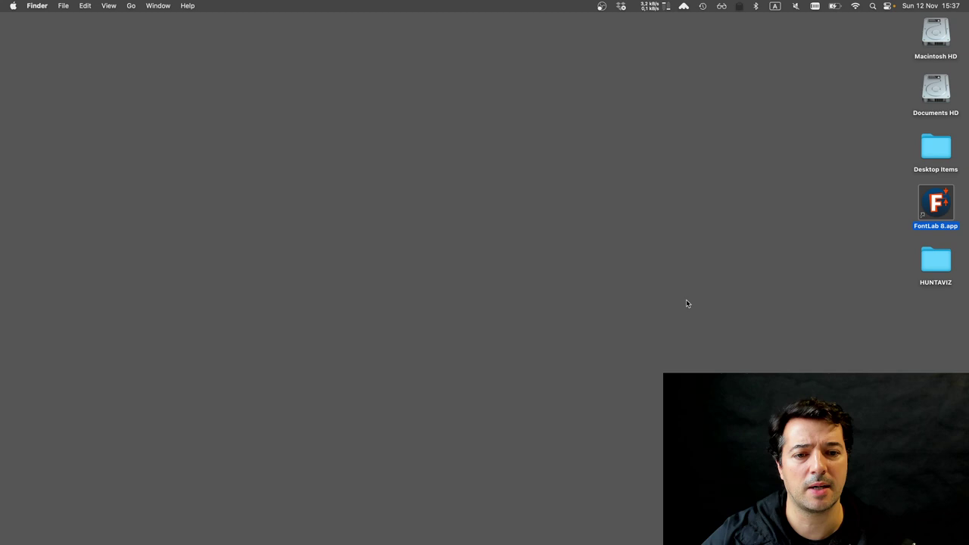
click(910, 210)
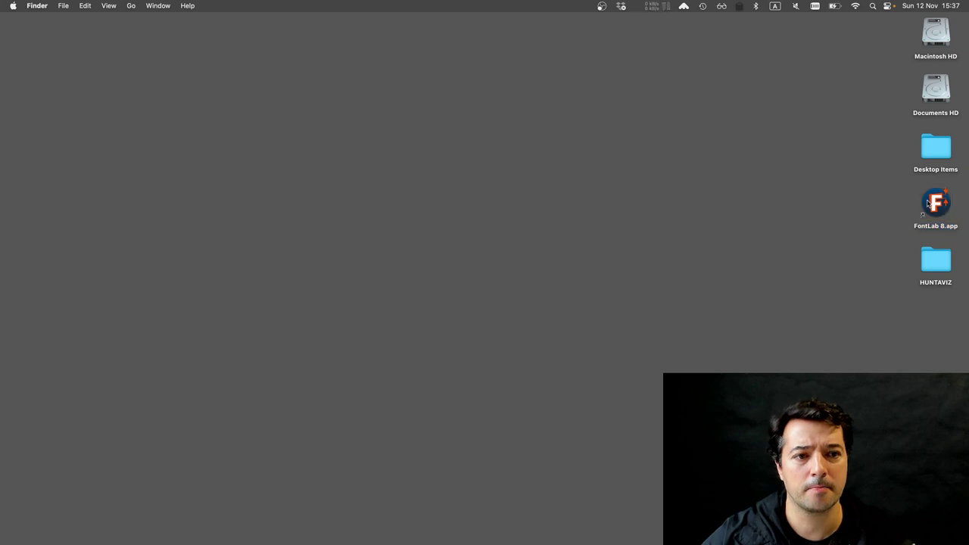
click(928, 203)
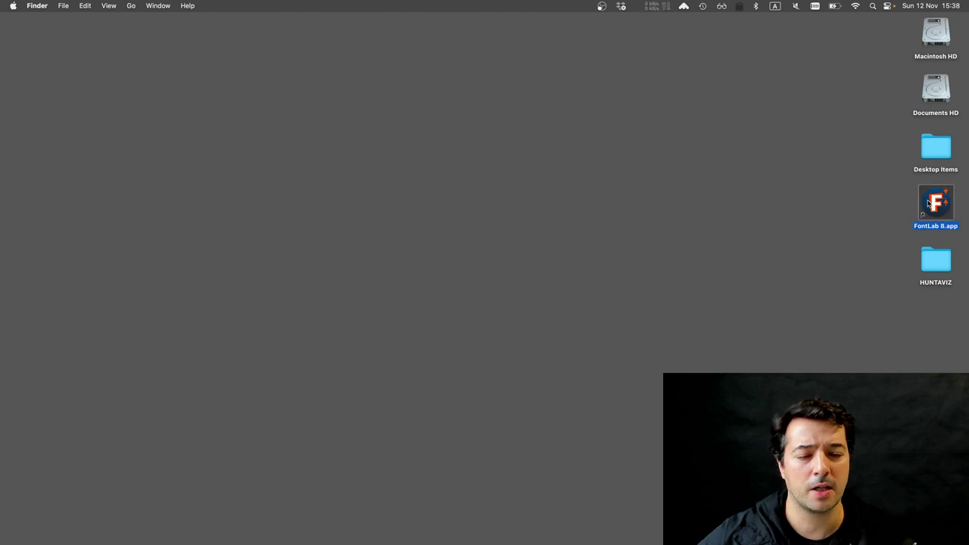
key(super+o)
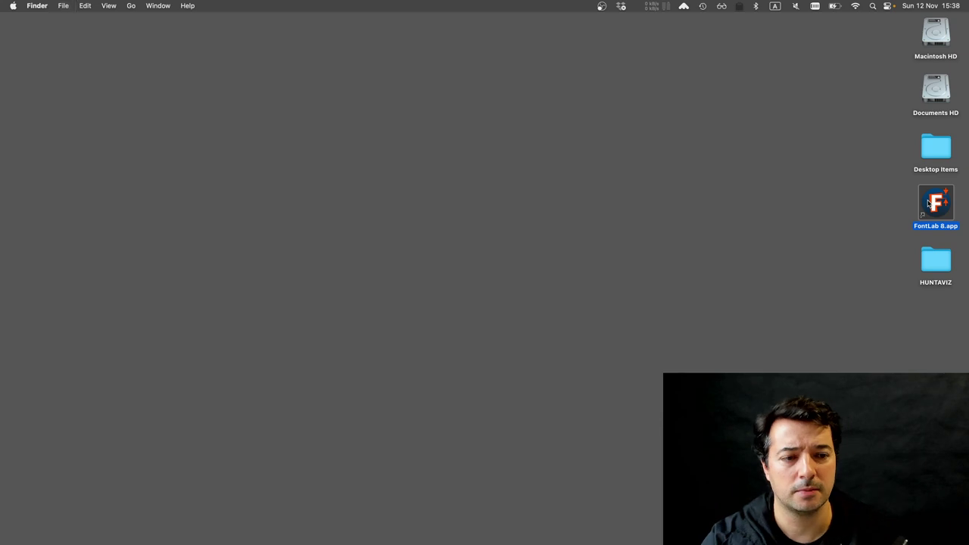